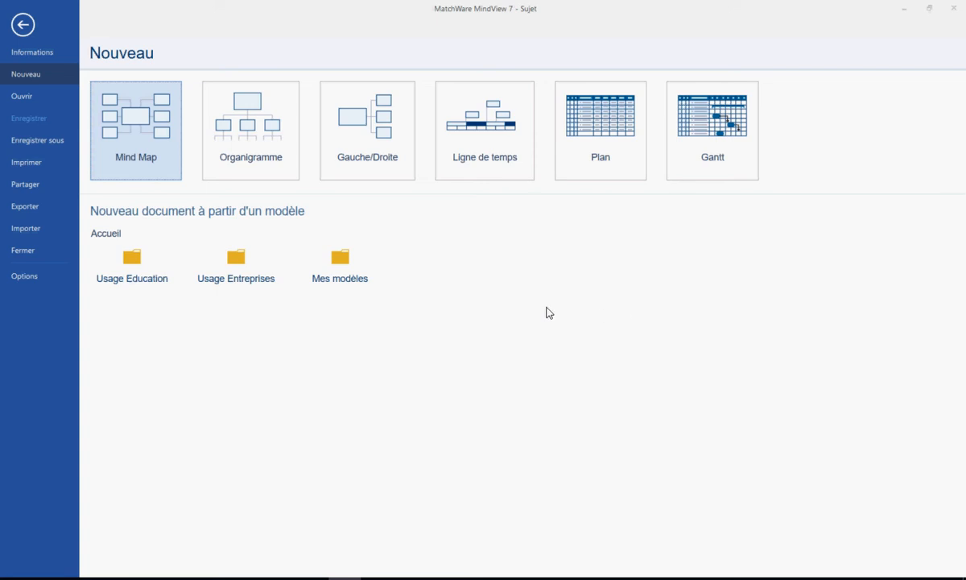
Create a new document as a Mind Map and rename its central topic "Co-intervention".
left_click(138, 133)
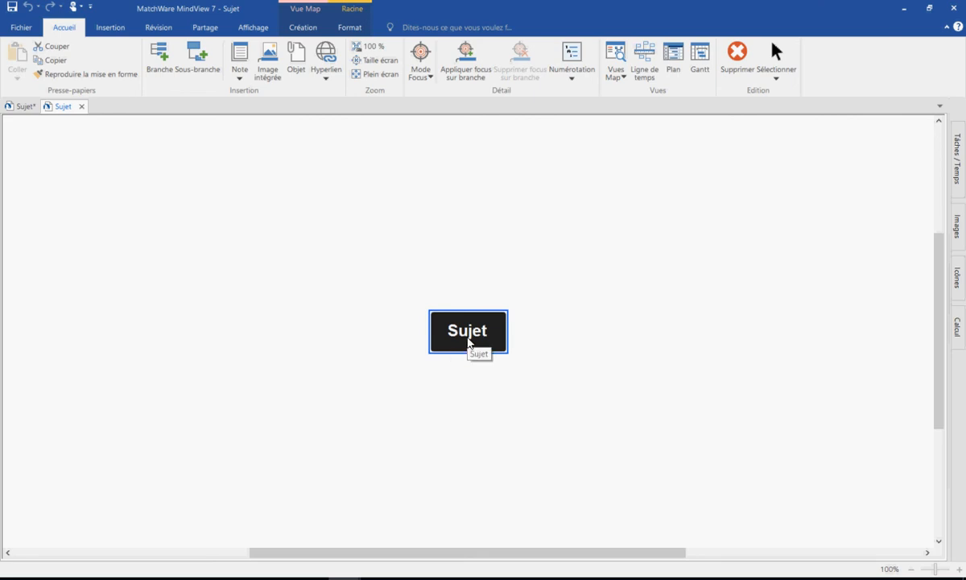
double_click(468, 342)
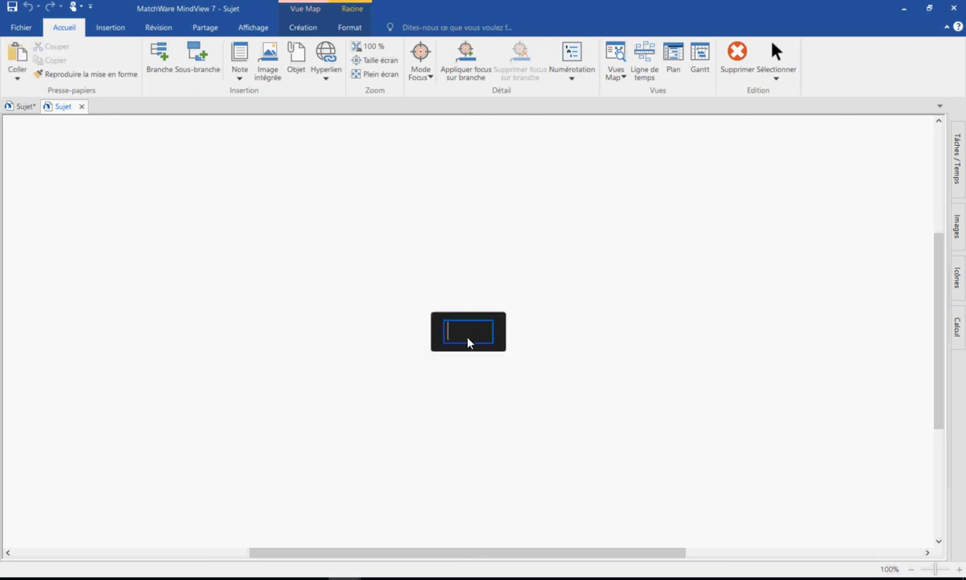
type("Co-interventopn")
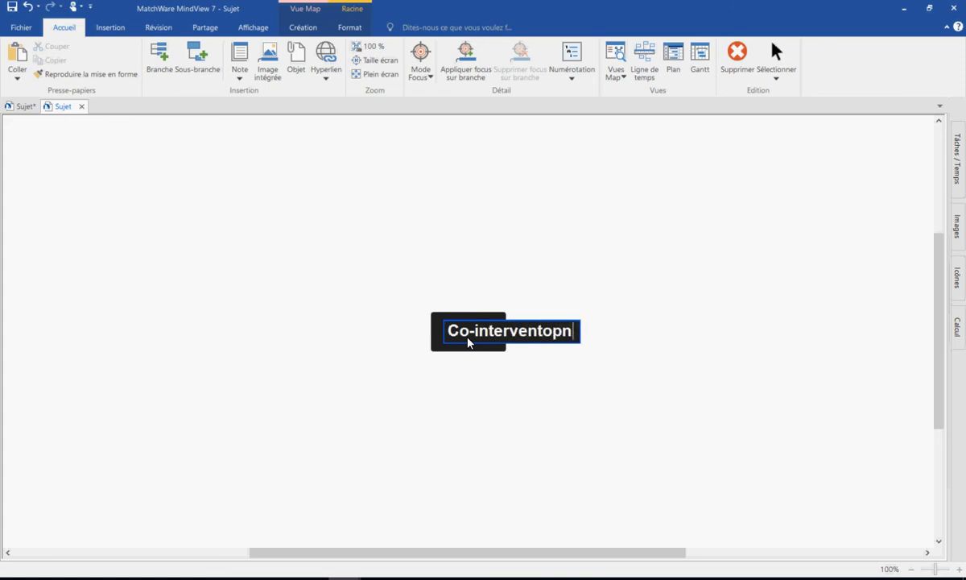
key("BackSpace")
key("BackSpace")
key("BackSpace")
type("io")
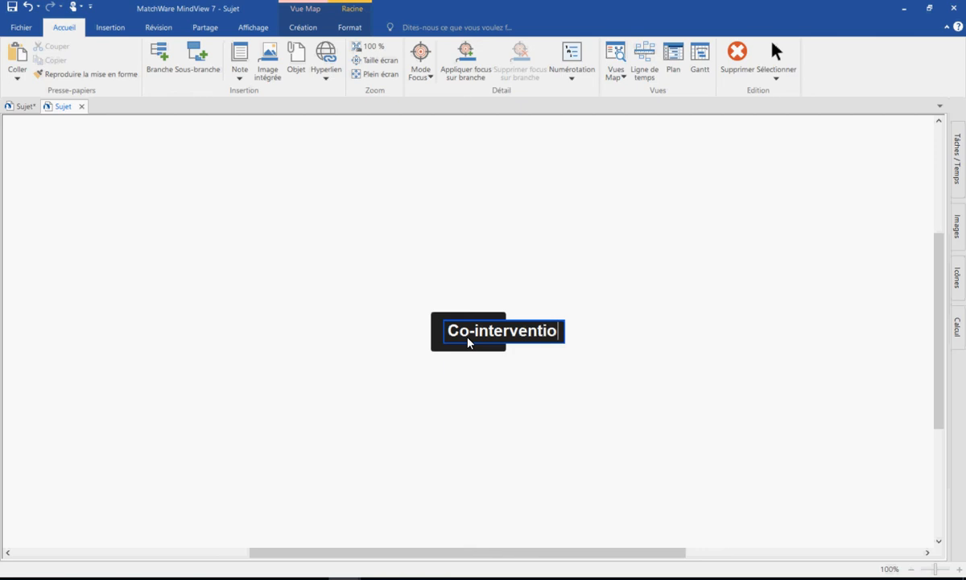
type("n")
key("Return")
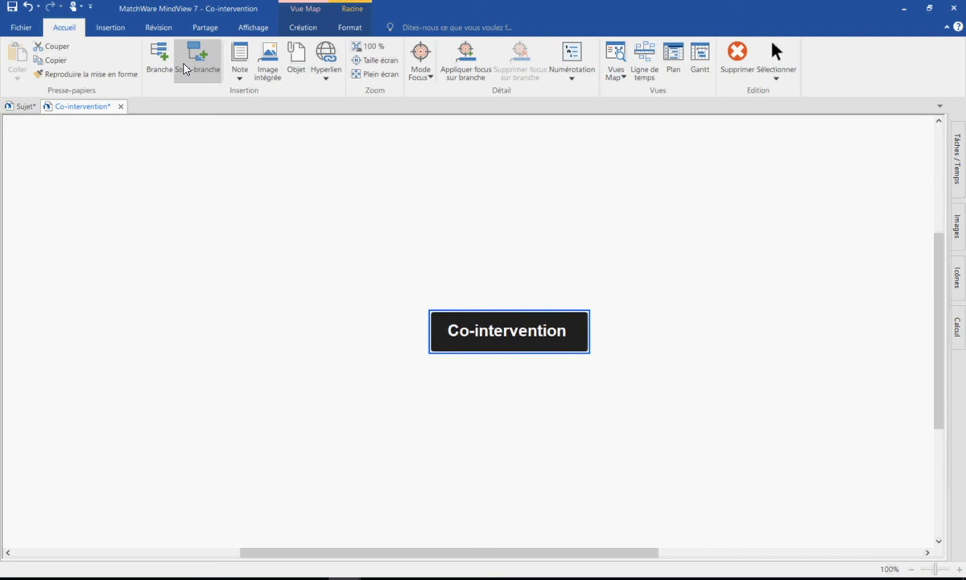
Add a sub-branch named "Diagnostiquer les pannes" to the central topic.
left_click(184, 69)
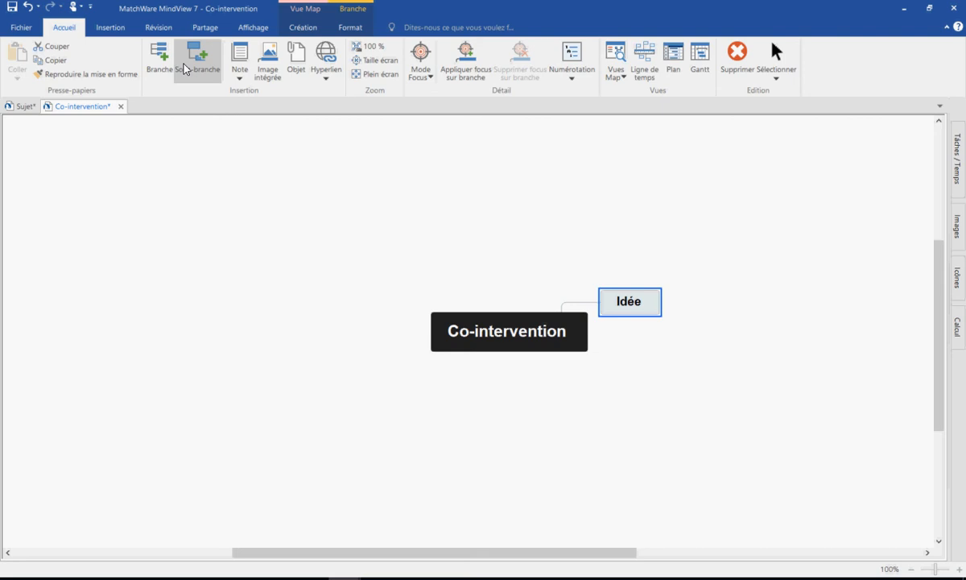
type("Diag")
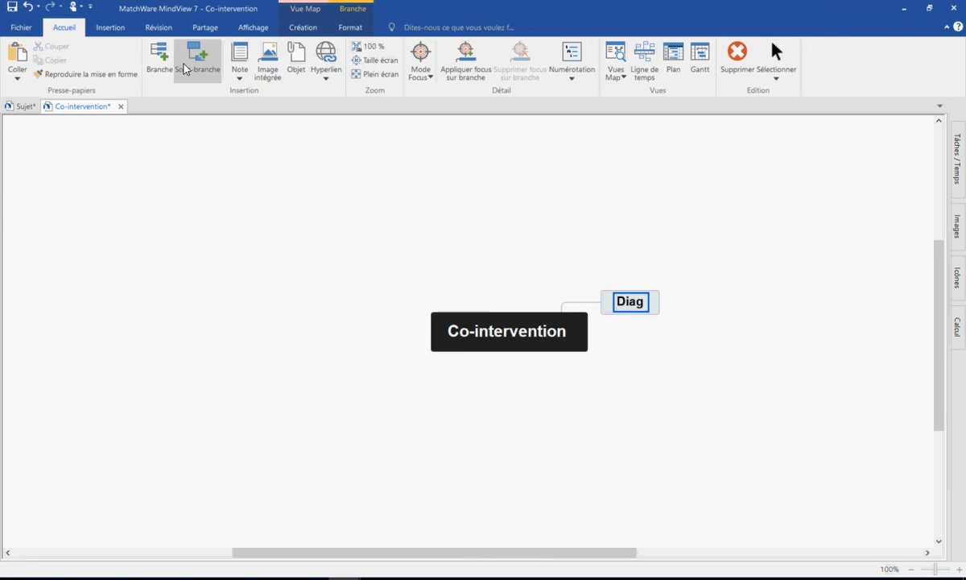
type("nostiq")
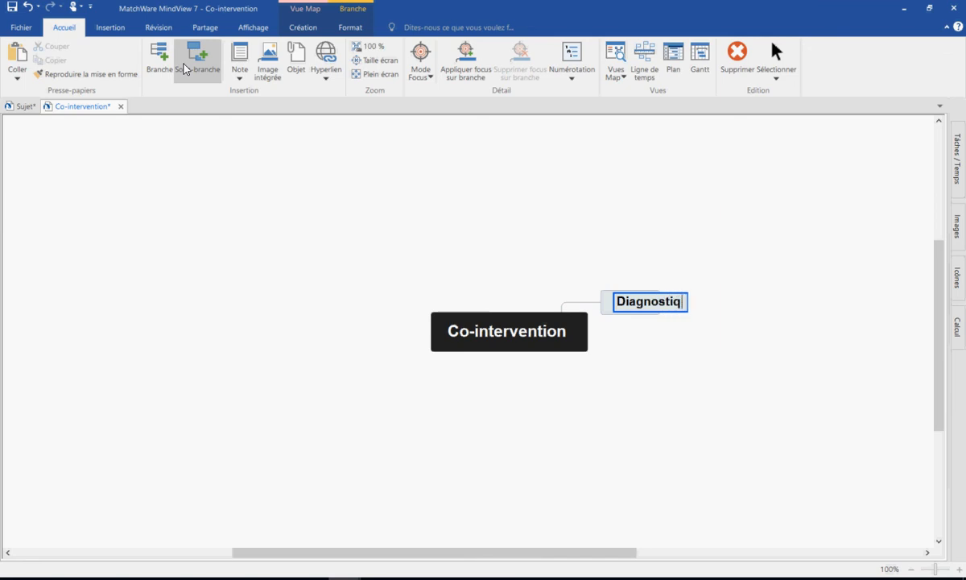
type("uer les p")
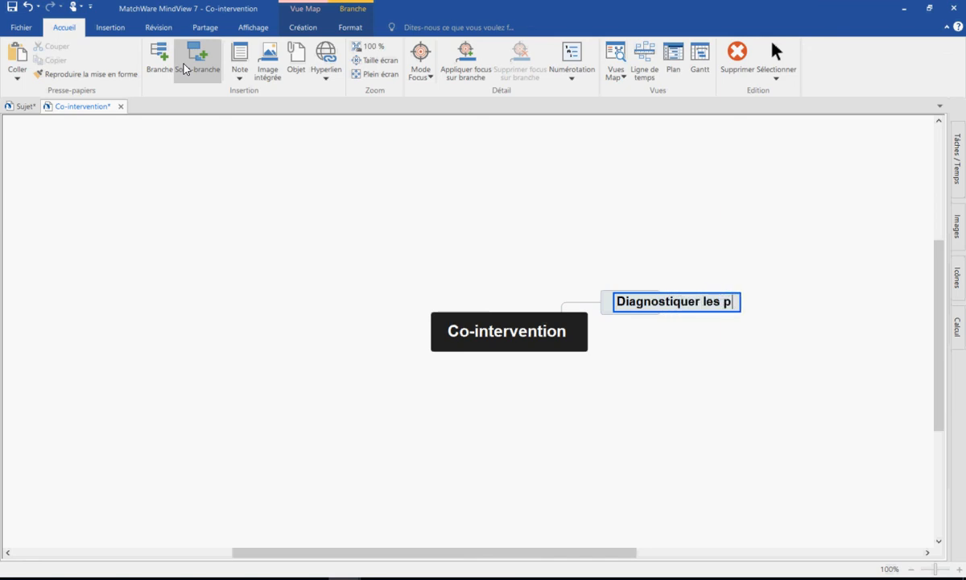
type("annes")
key("Return")
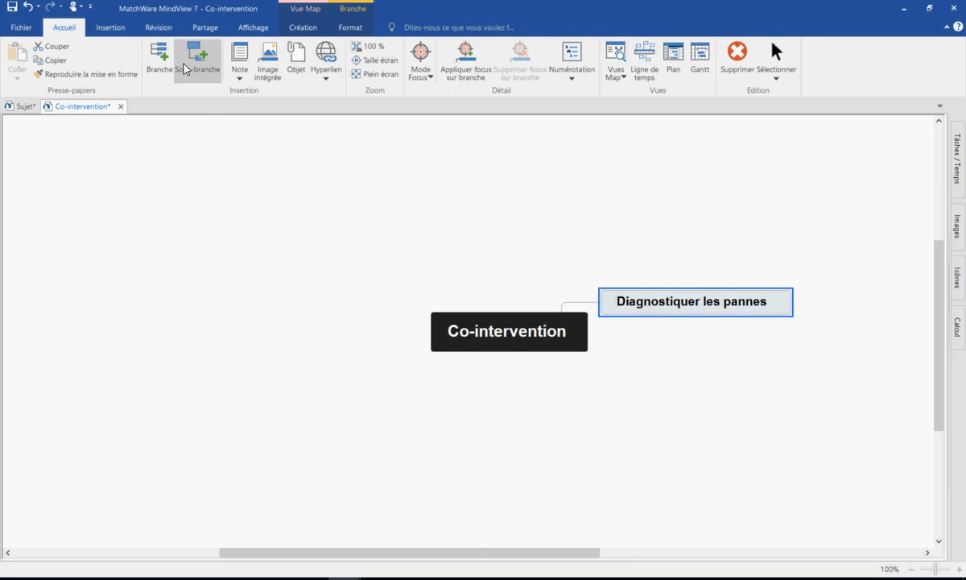
Add a second branch after "Diagnostiquer les pannes" and name it "Découverte des différents systèemes".
key("Return")
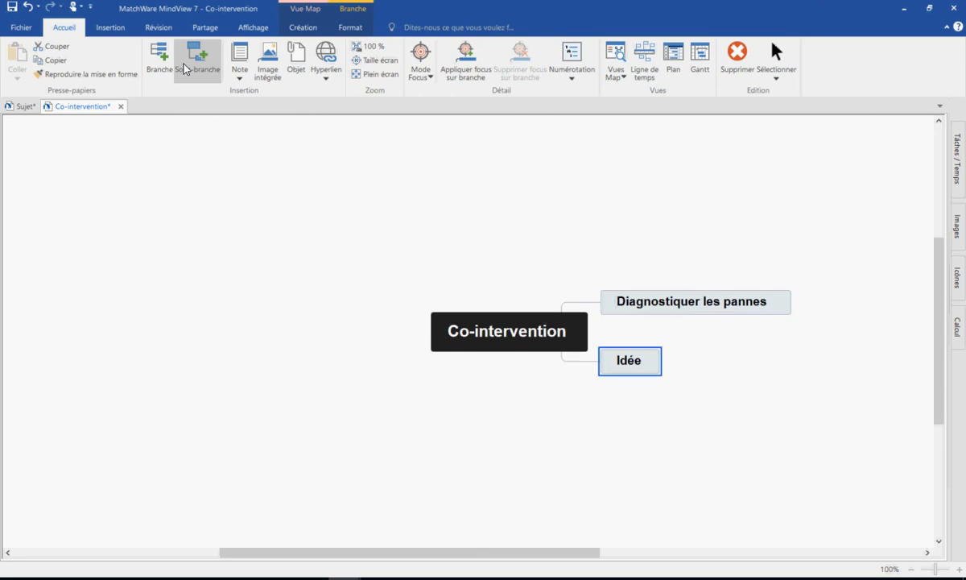
type("Découvrte")
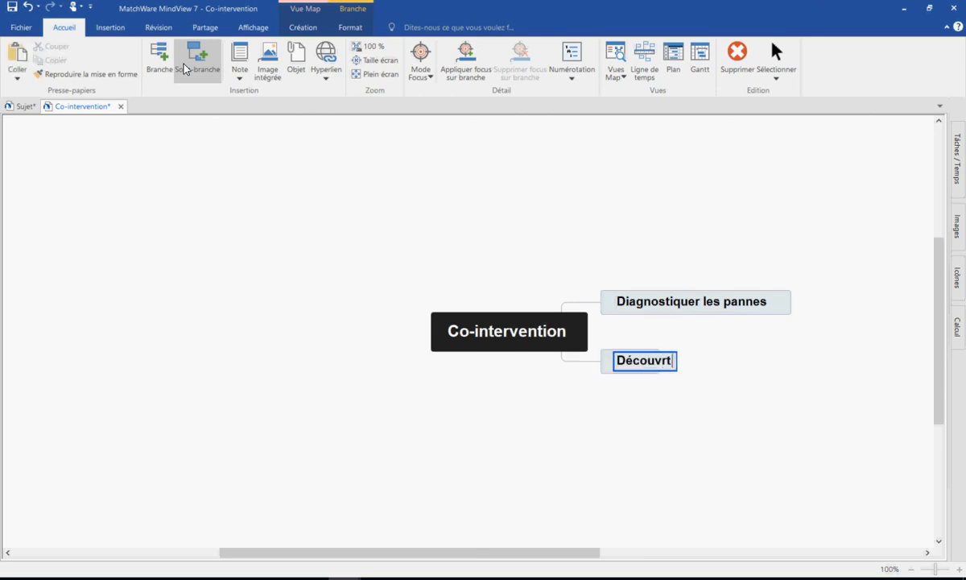
key("BackSpace")
key("BackSpace")
key("BackSpace")
type("ertes")
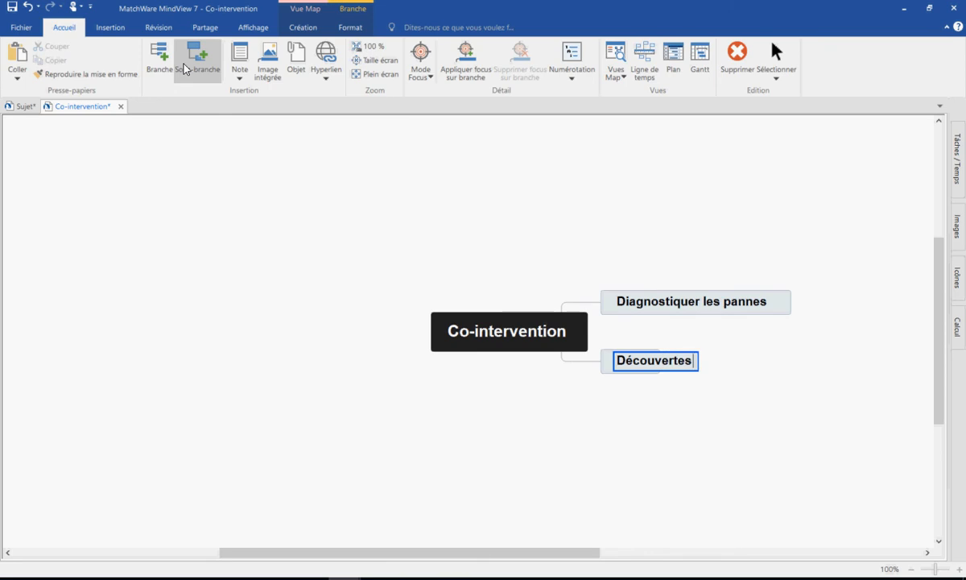
key("BackSpace")
type("des différents syst")
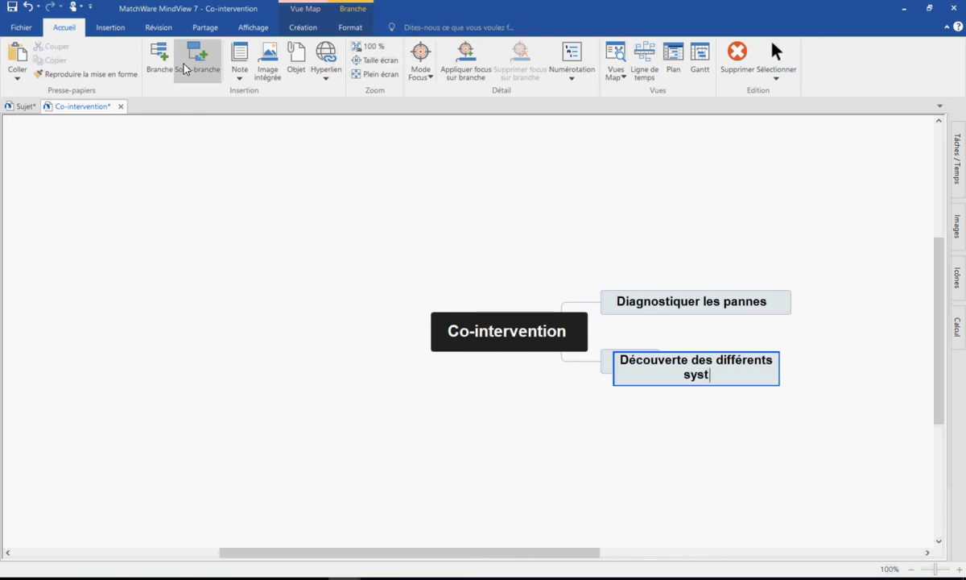
type("èemes")
key("Return")
Add a third branch to the central topic, named "Géométrie".
key("Return")
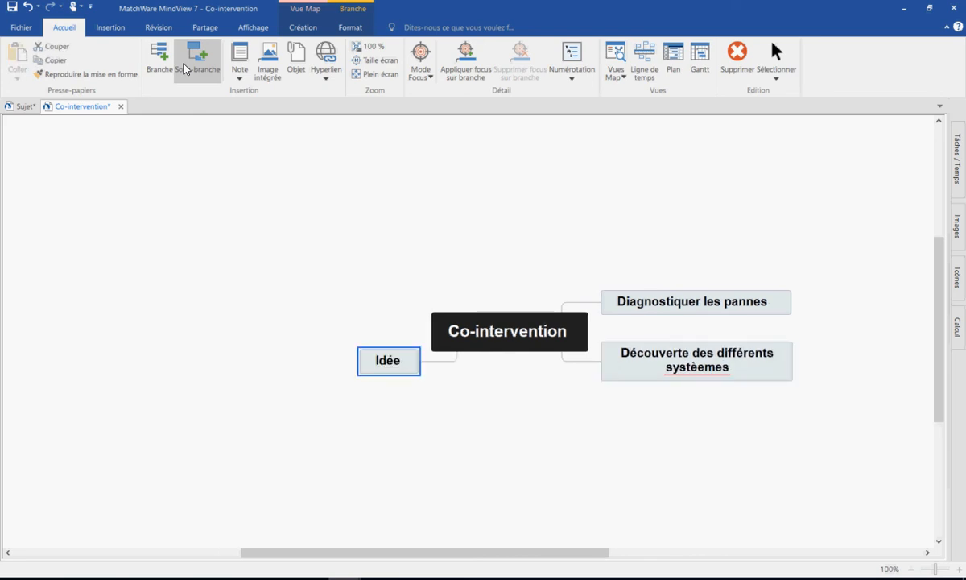
type("Géom")
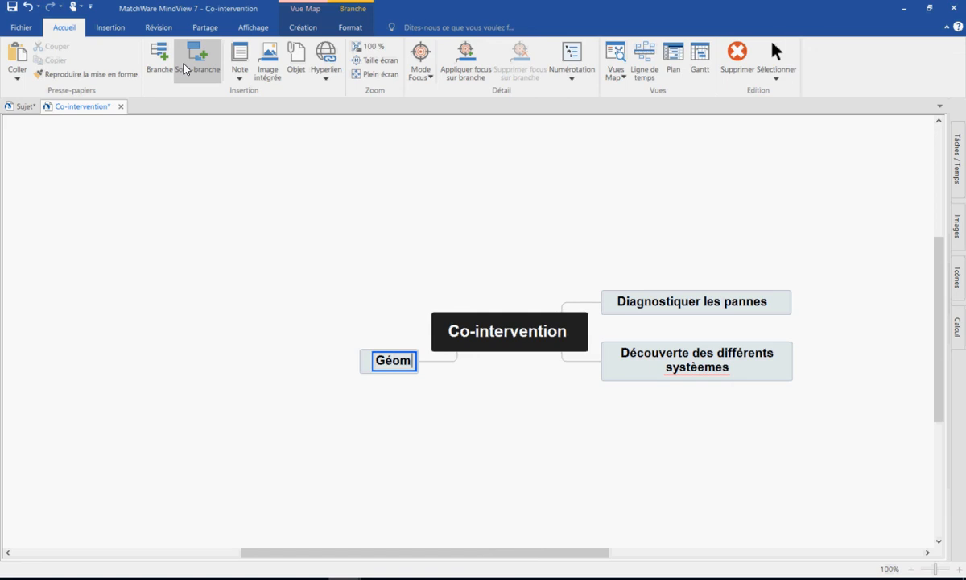
type("étrie")
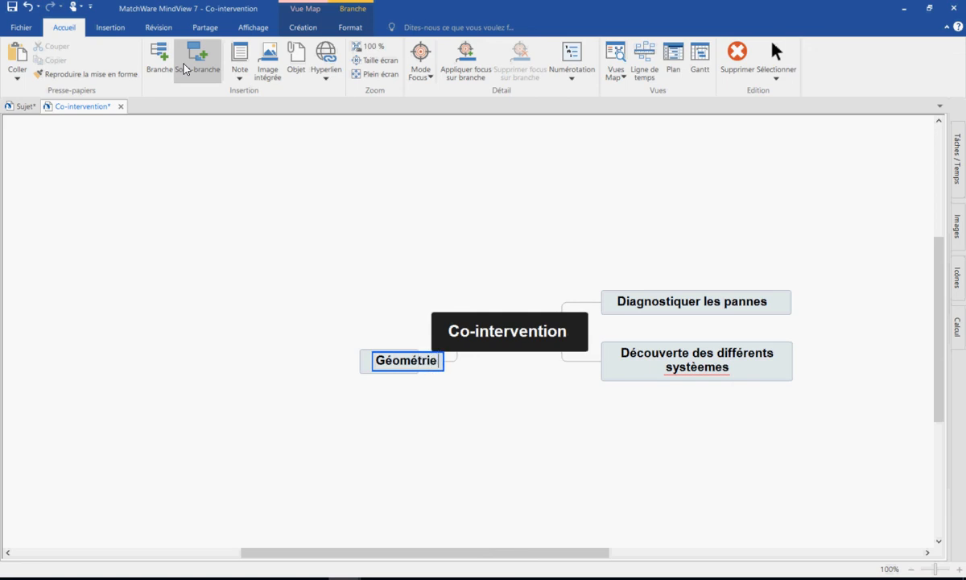
key("Return")
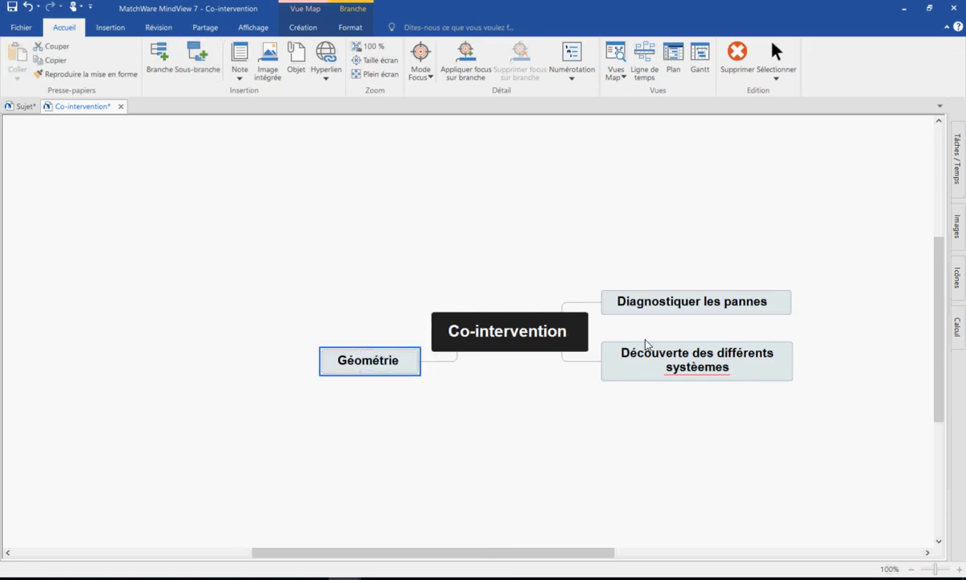
Correct the misspelled last word of the "Découverte des différents" branch to "systèmes".
left_click(698, 371)
left_click(701, 374)
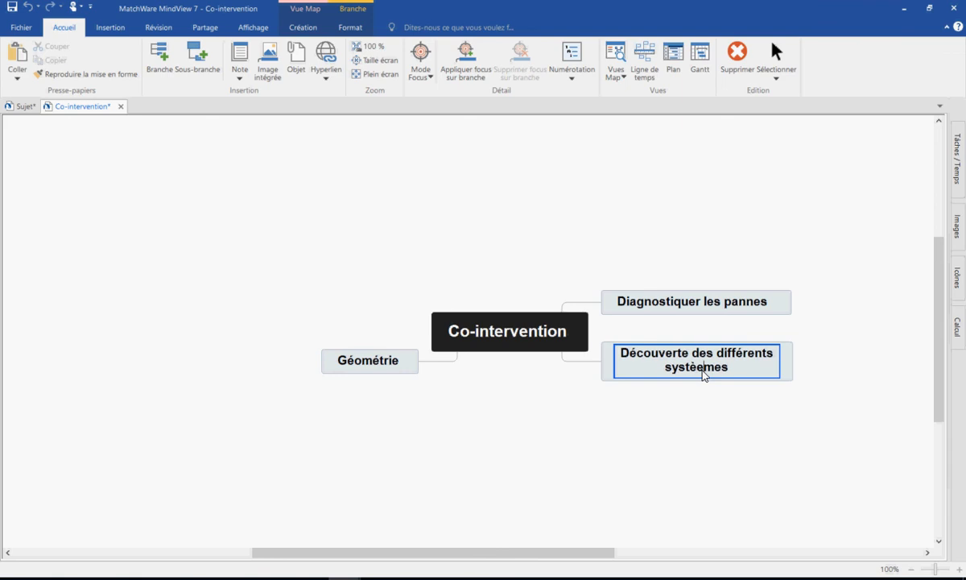
key("Escape")
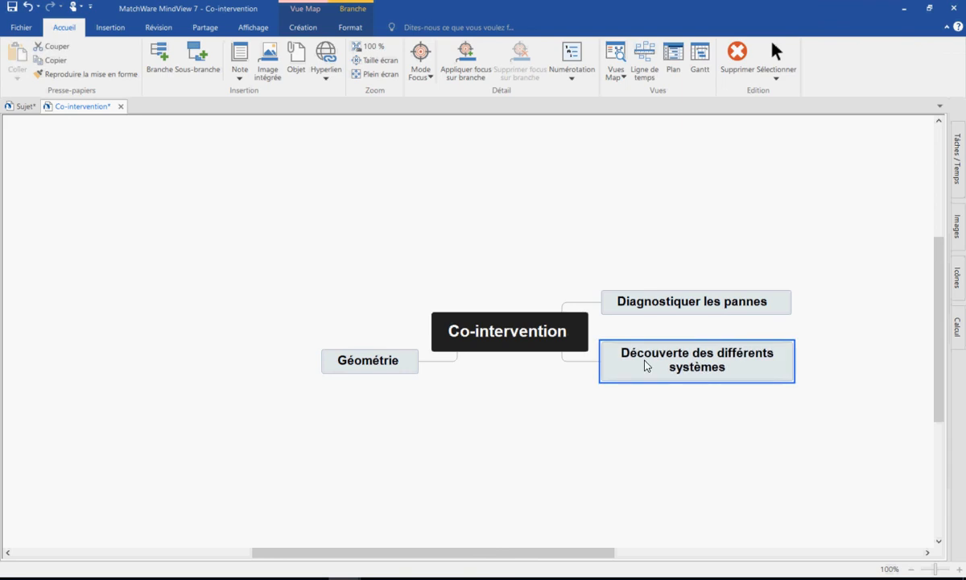
Add a branch after "Géométrie" and name it "Réaliser des opérations de surveillances".
left_click(409, 367)
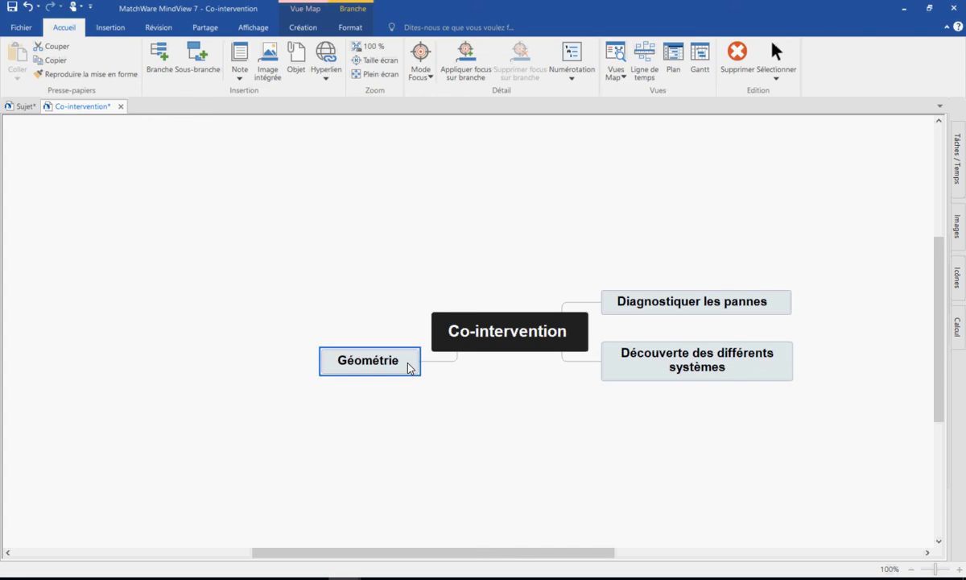
key("Return")
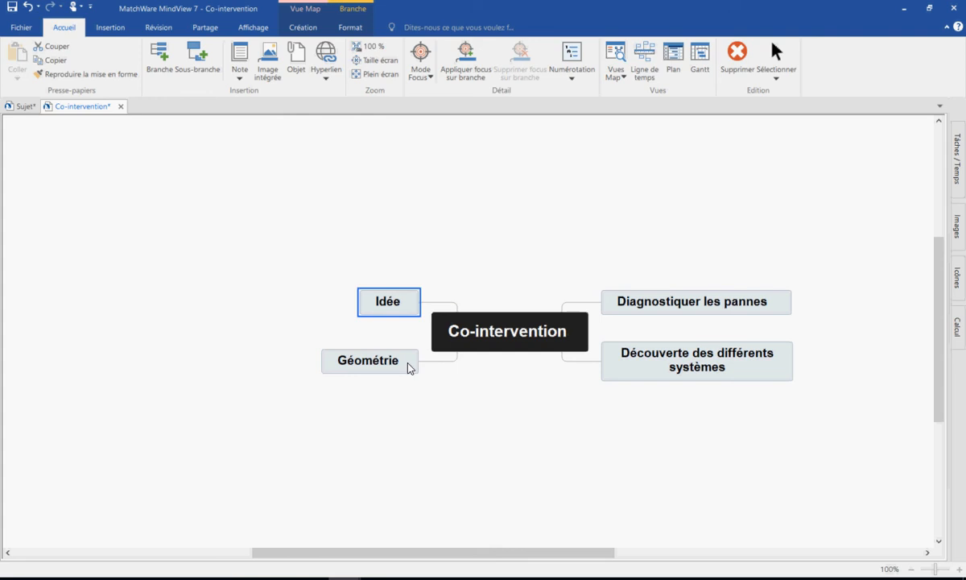
type("Réaliser des")
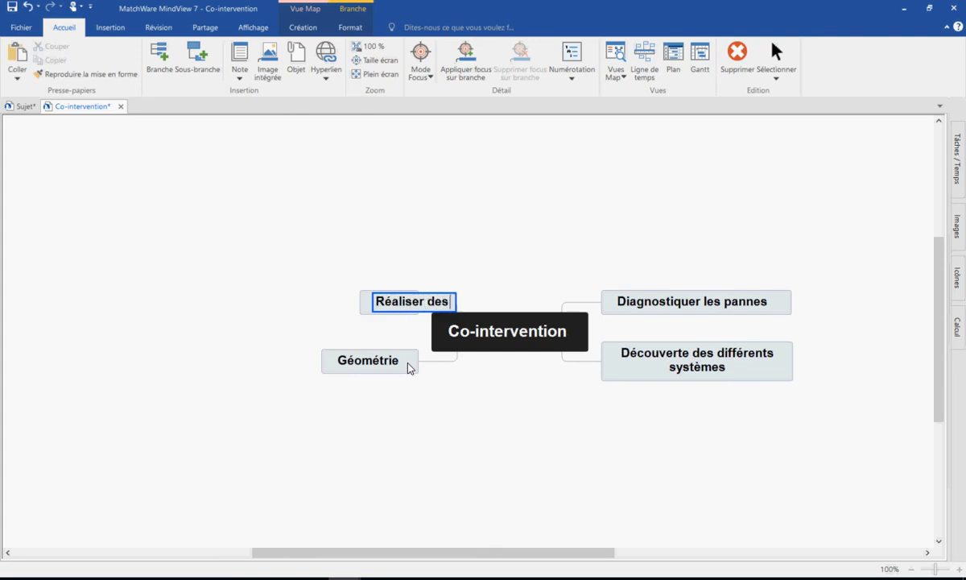
type(" opération")
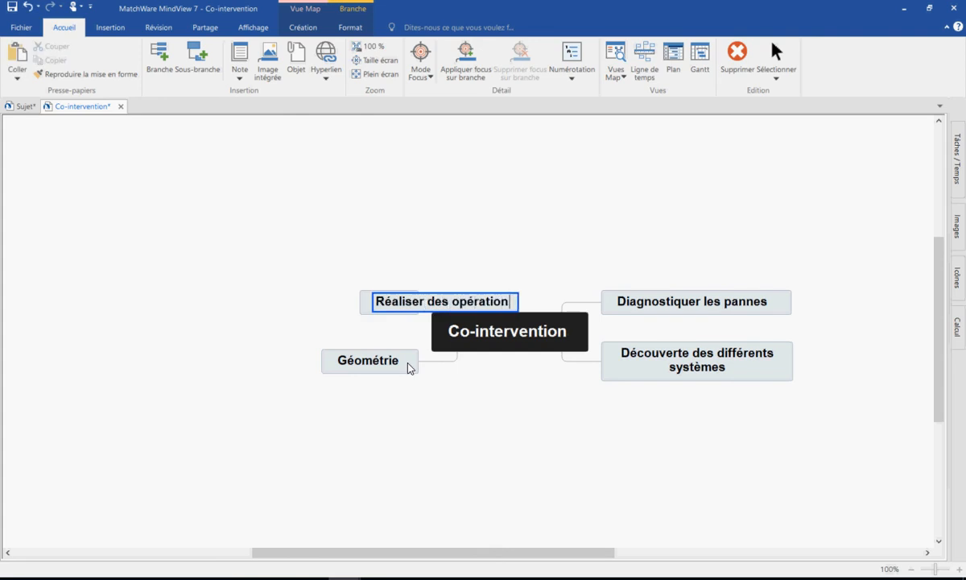
type("s de surveilln")
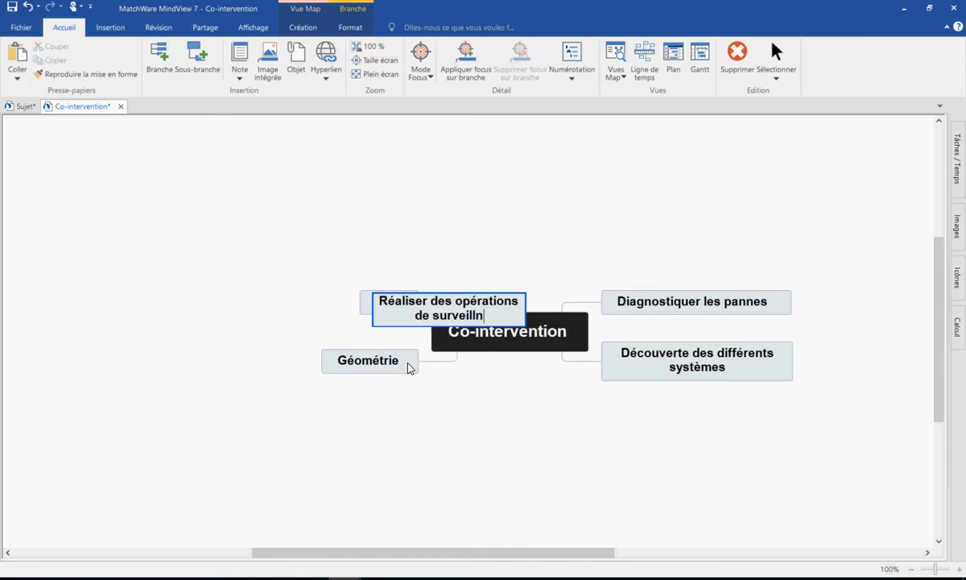
key("BackSpace")
type("ances")
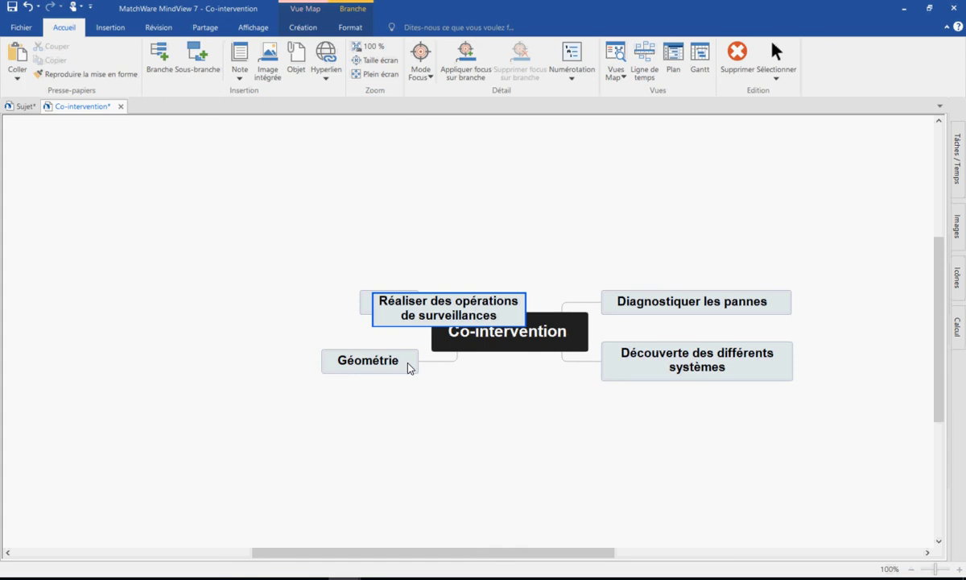
key("Return")
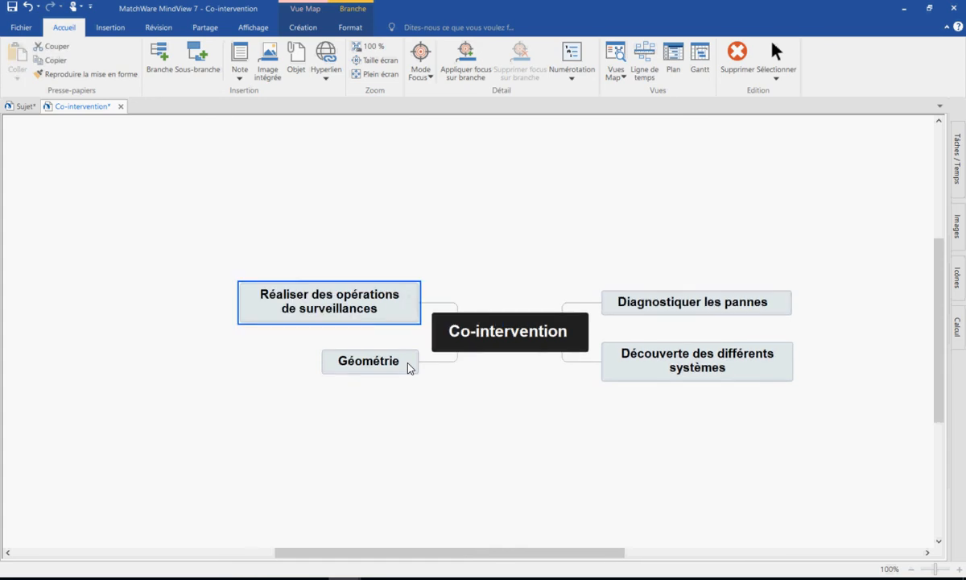
Add a branch after "Réaliser des opérations de surveillances" and name it "Collecter mesures, contrôles".
key("Return")
type("c")
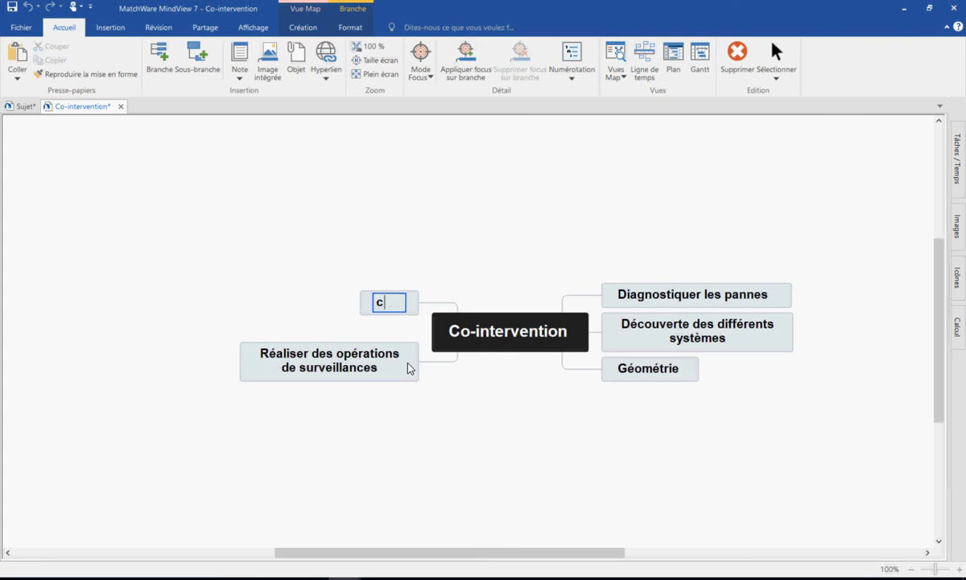
type("ollecter mesures, ")
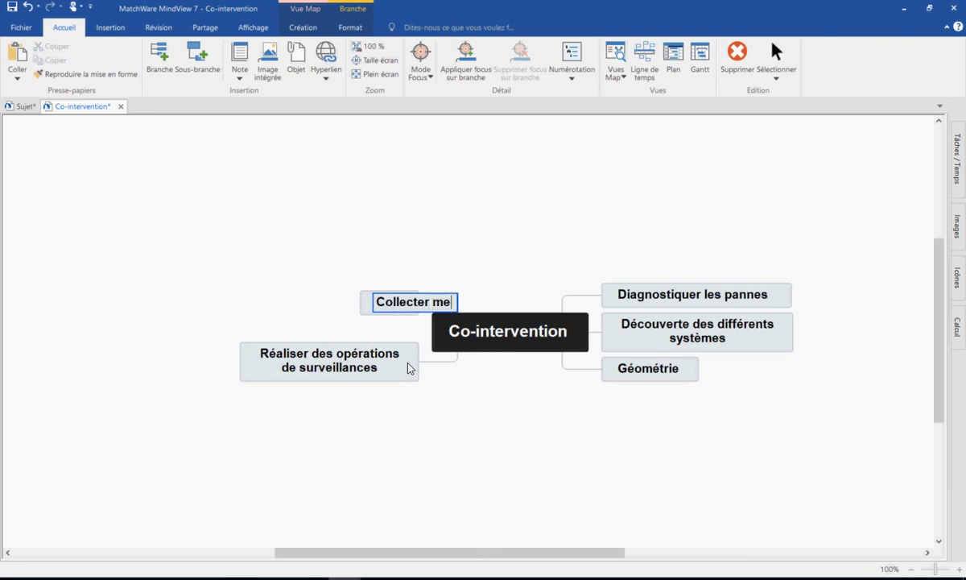
type("co")
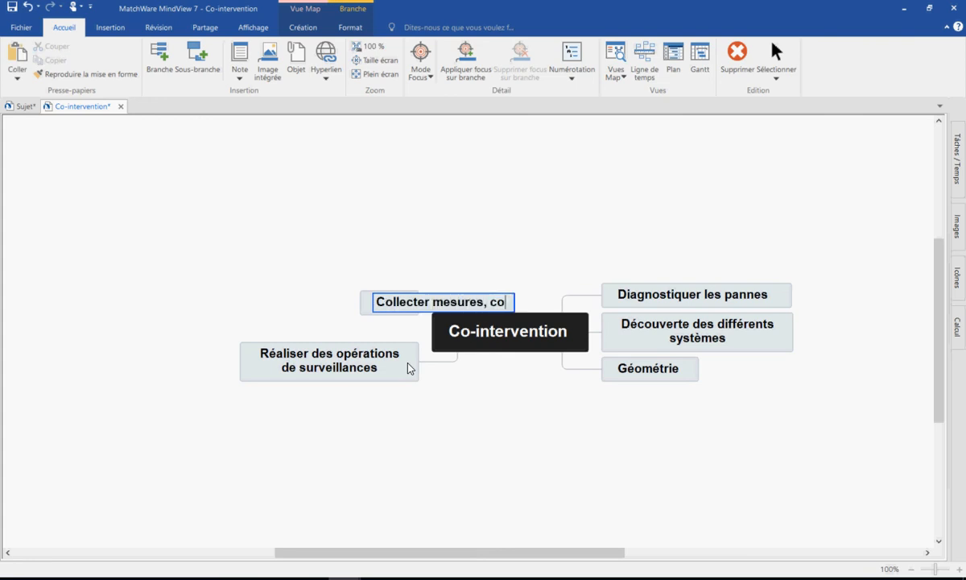
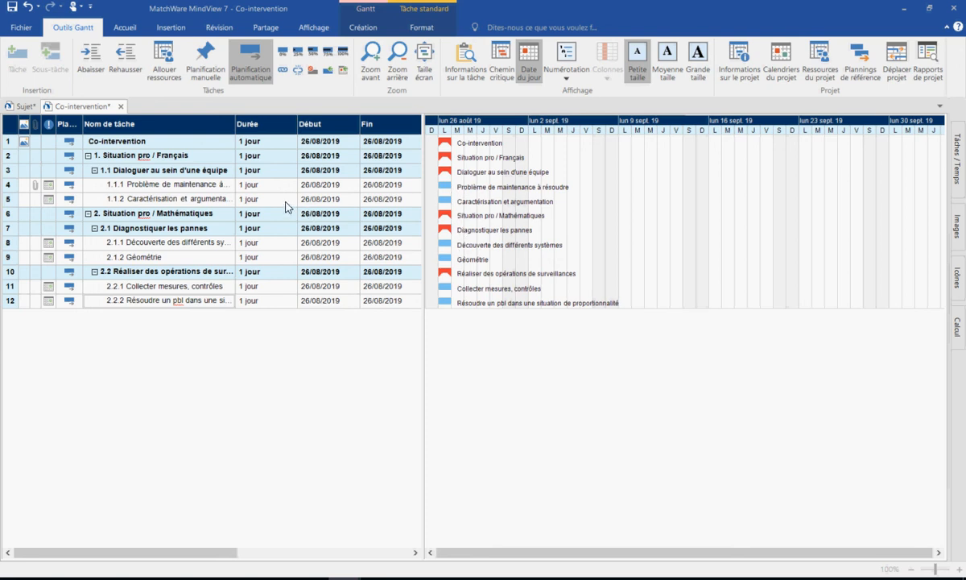
Set the duration of task 1.1.1 "Problème de maintenance à résoudre" to 2 days in the Gantt table.
left_click(280, 188)
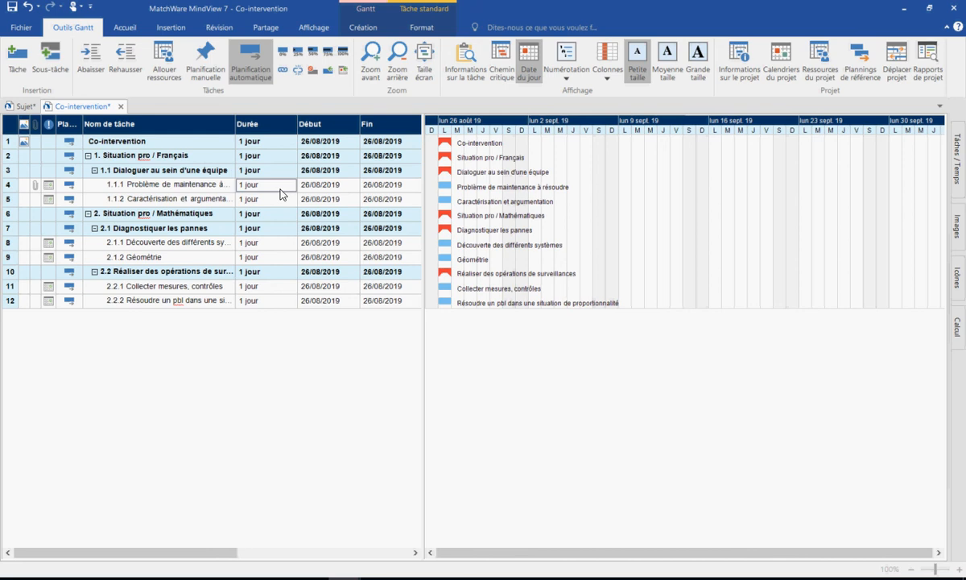
left_click(280, 190)
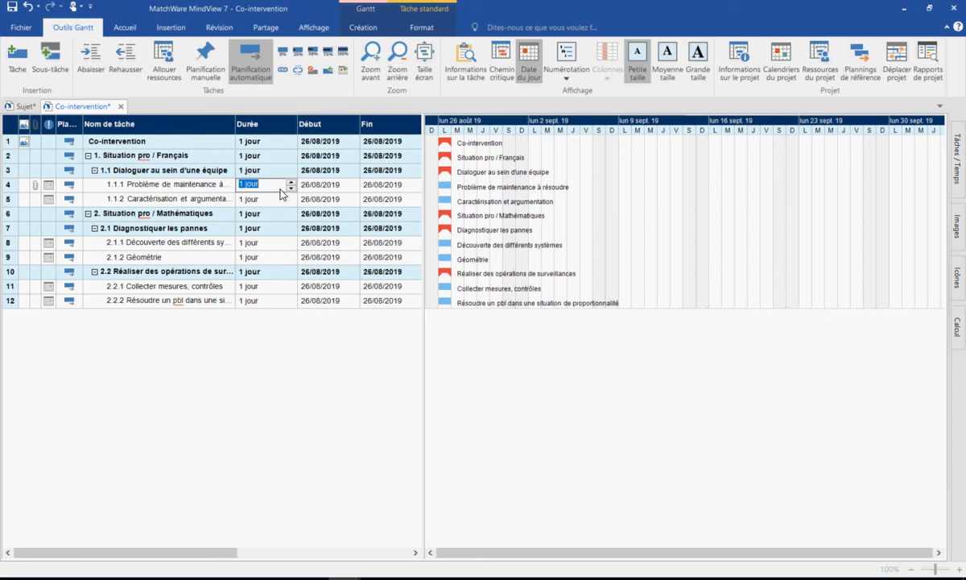
type("2")
key("Return")
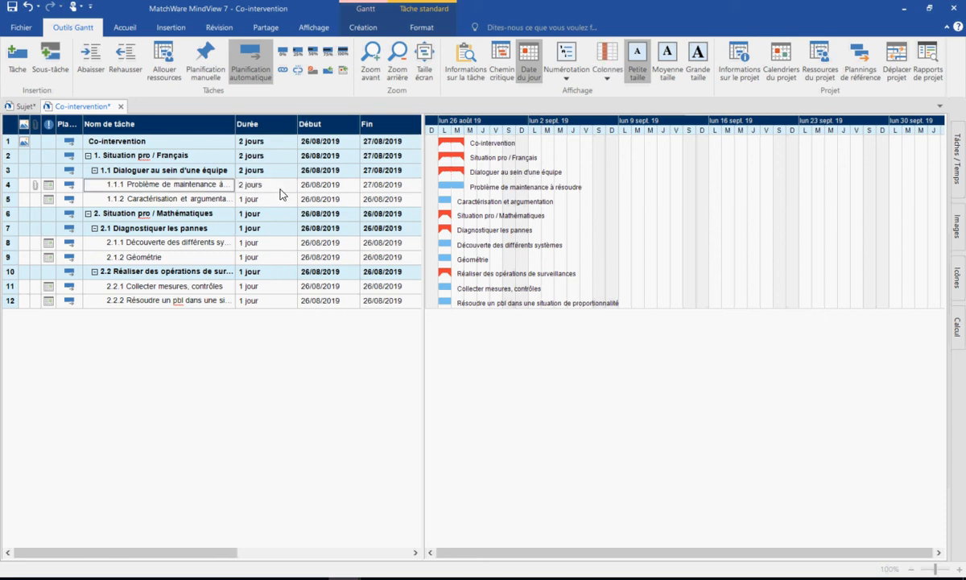
Set the start date of task 1.1.1 "Problème de maintenance à résoudre" to 26/08/2019.
left_click(324, 189)
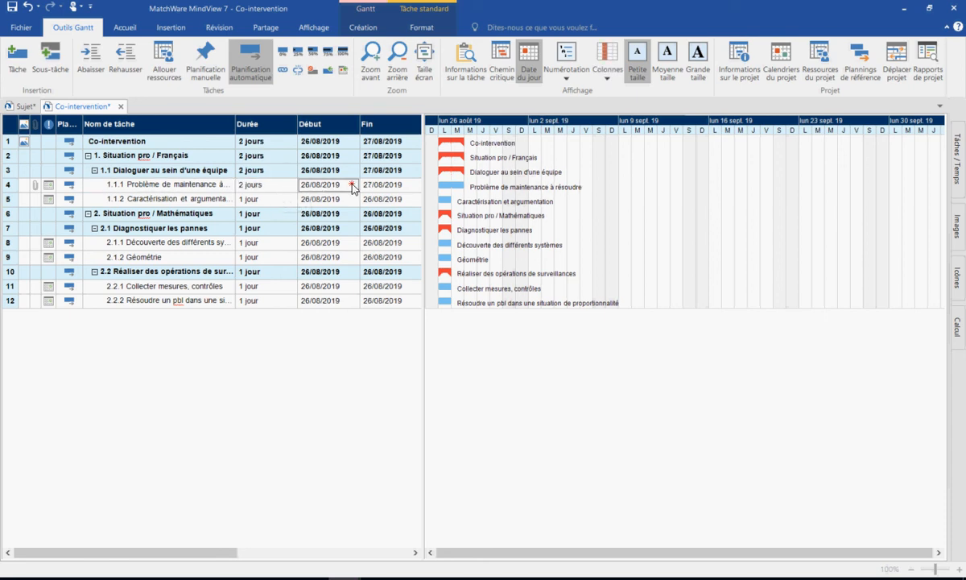
left_click(351, 186)
left_click(353, 186)
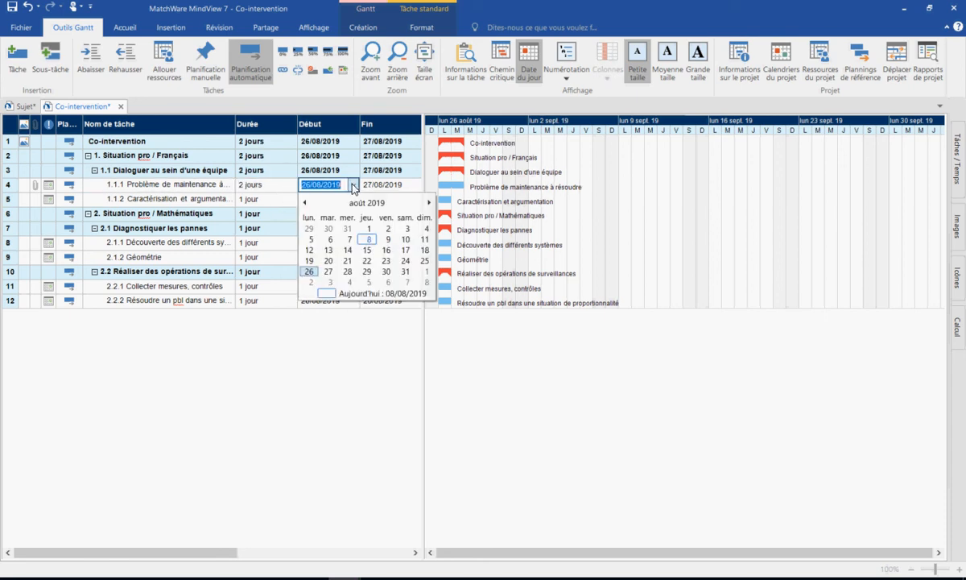
left_click(313, 274)
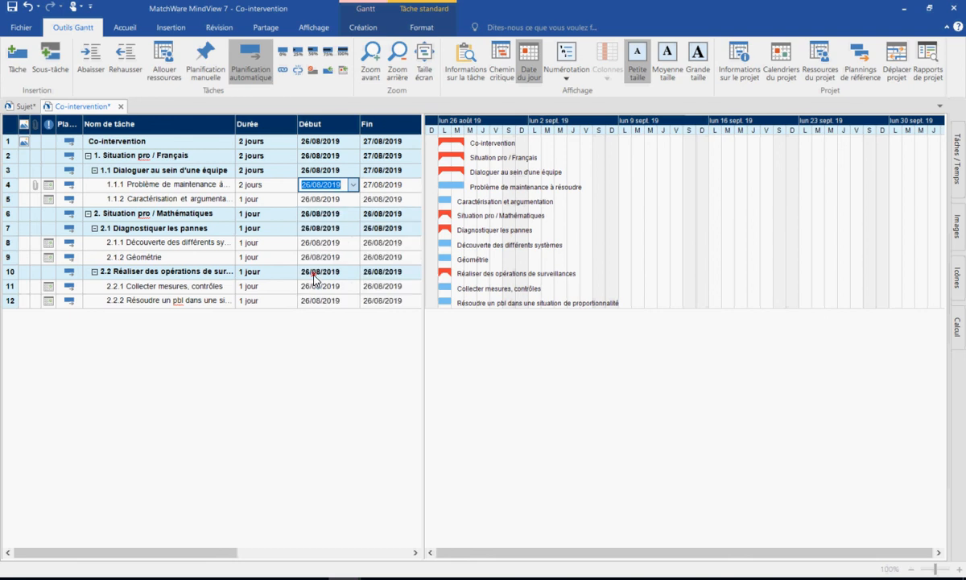
Set the duration of task 1.1.2 "Caractérisation et argumentation" to 4 days.
left_click(279, 202)
left_click(280, 202)
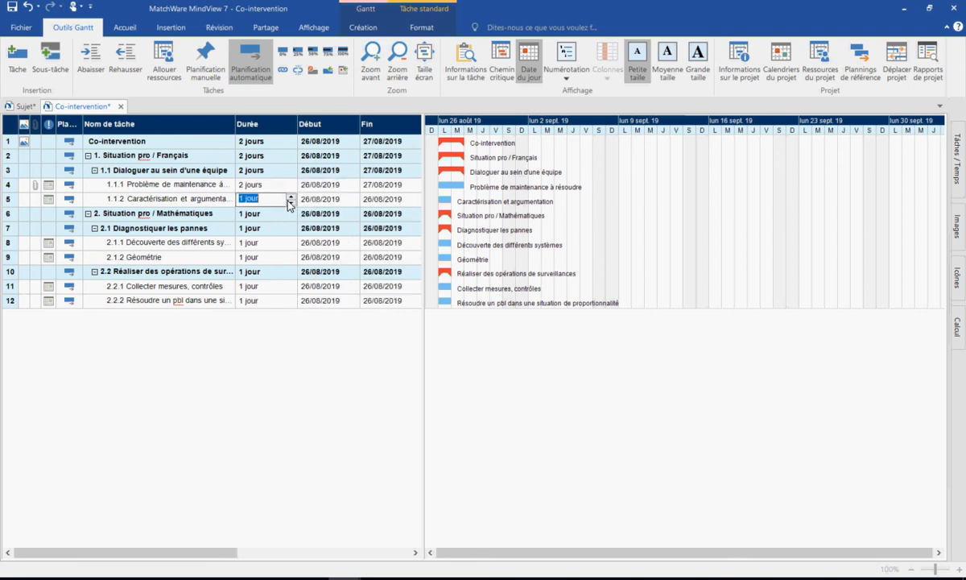
left_click(290, 196)
left_click(291, 196)
left_click(290, 196)
Set the start date of task 1.1.2 "Caractérisation et argumentation" to 02/09/2019.
left_click(325, 202)
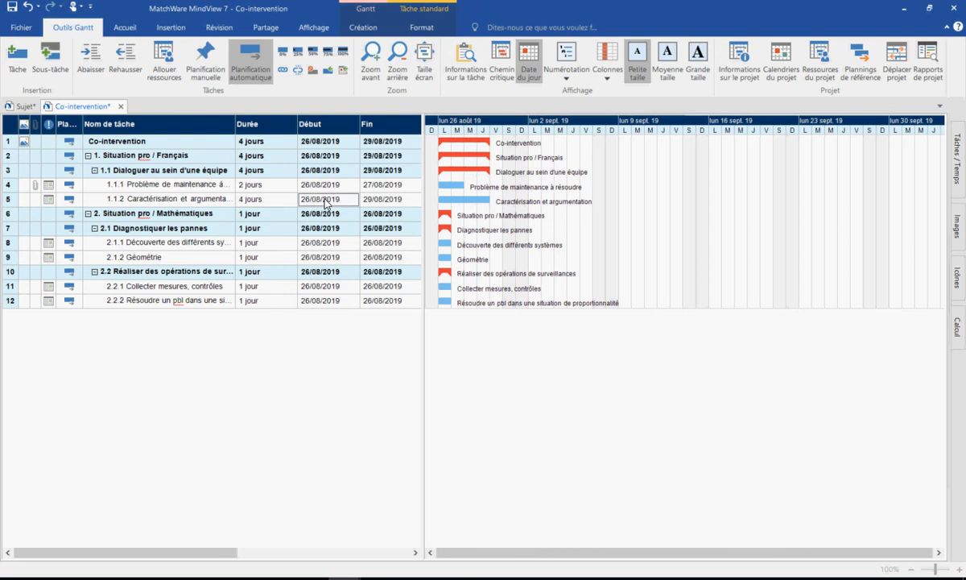
left_click(352, 201)
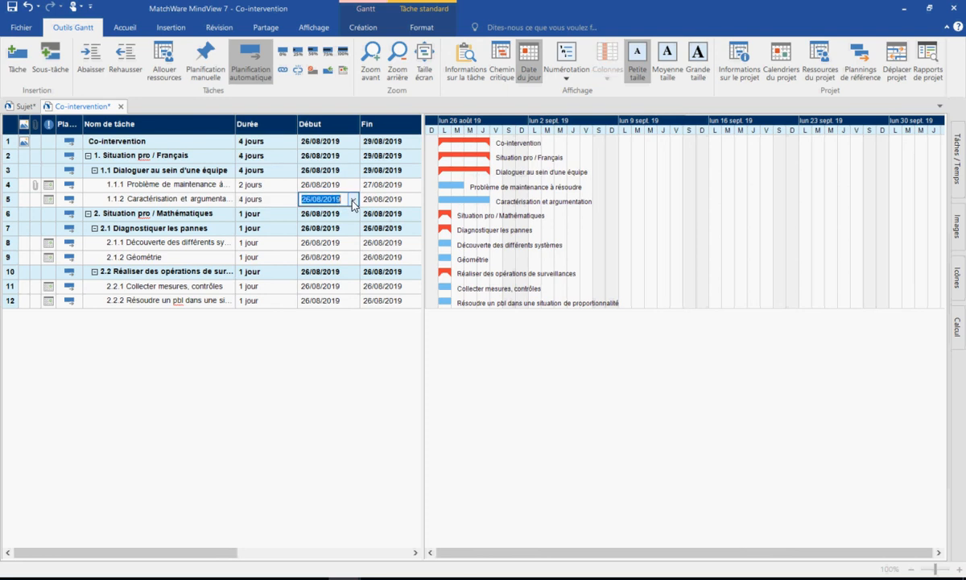
left_click(353, 200)
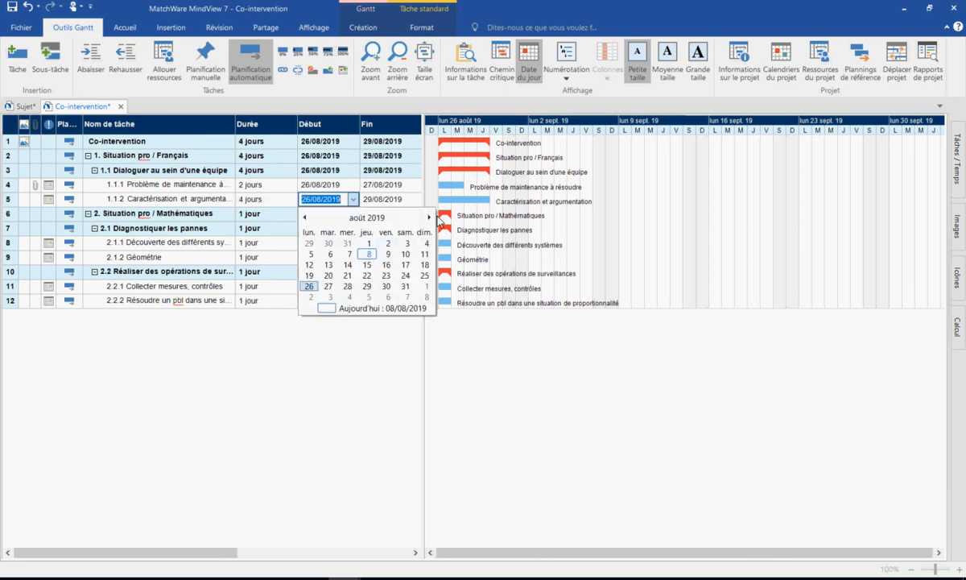
left_click(429, 219)
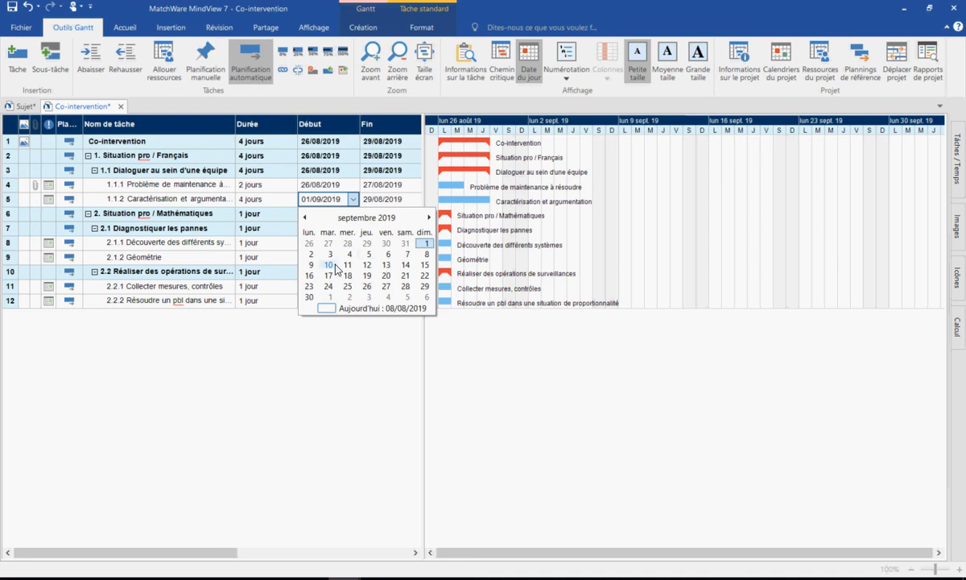
left_click(311, 253)
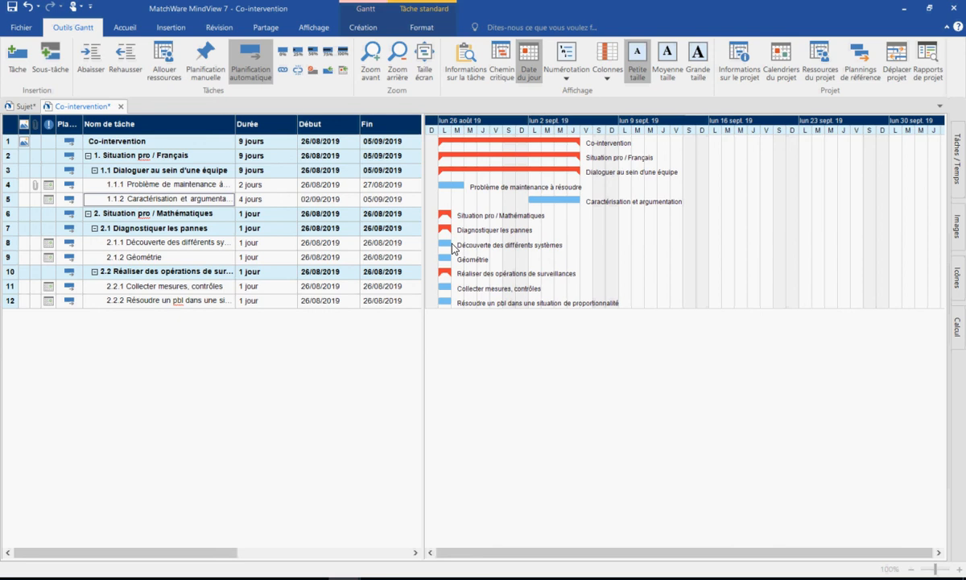
Schedule task 2.1.1 "Découverte des différents systèmes" from 09/09 to 13/09/2019 and "Géométrie" from 16/09 to 20/09/2019 on the Gantt chart.
left_click_drag(452, 246, 648, 257)
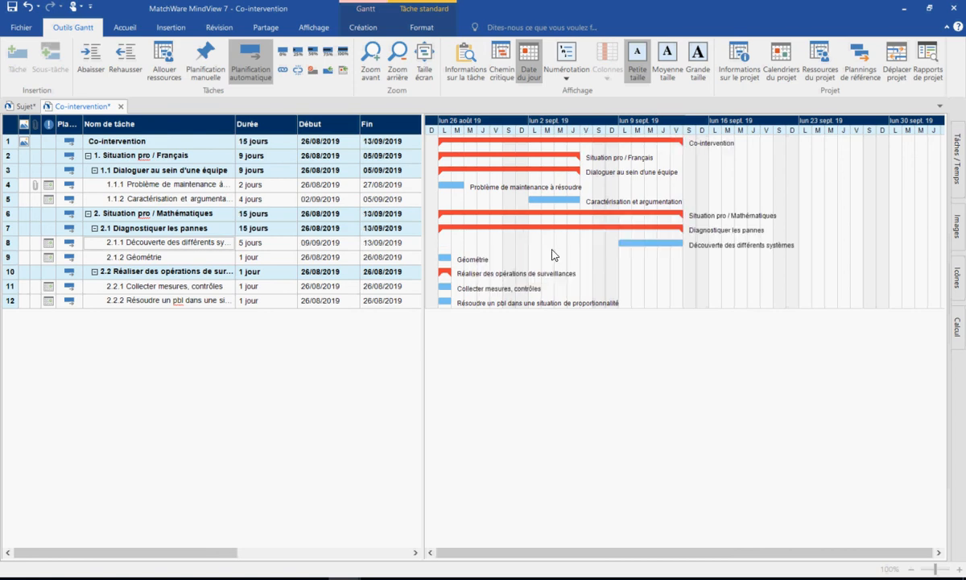
left_click(463, 260)
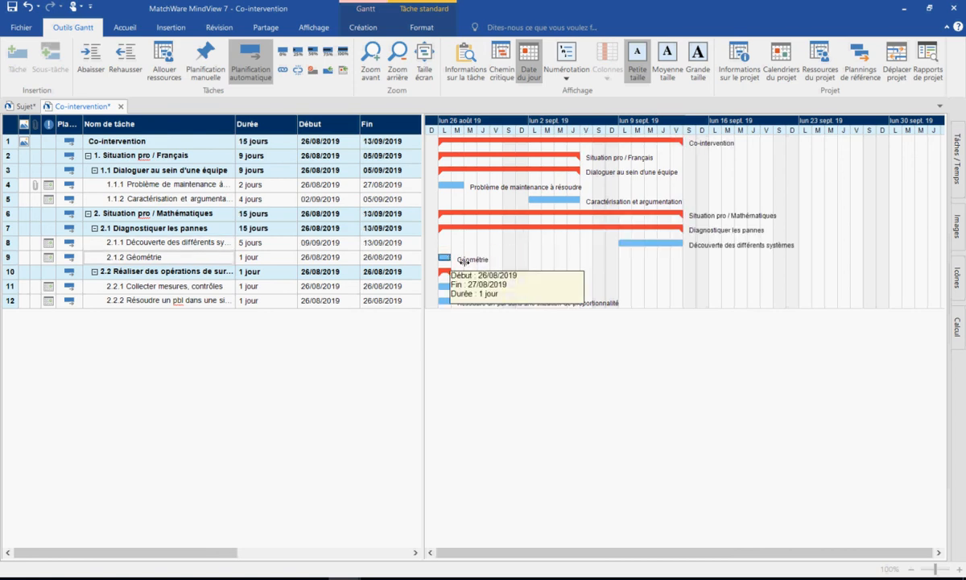
left_click_drag(451, 258, 745, 277)
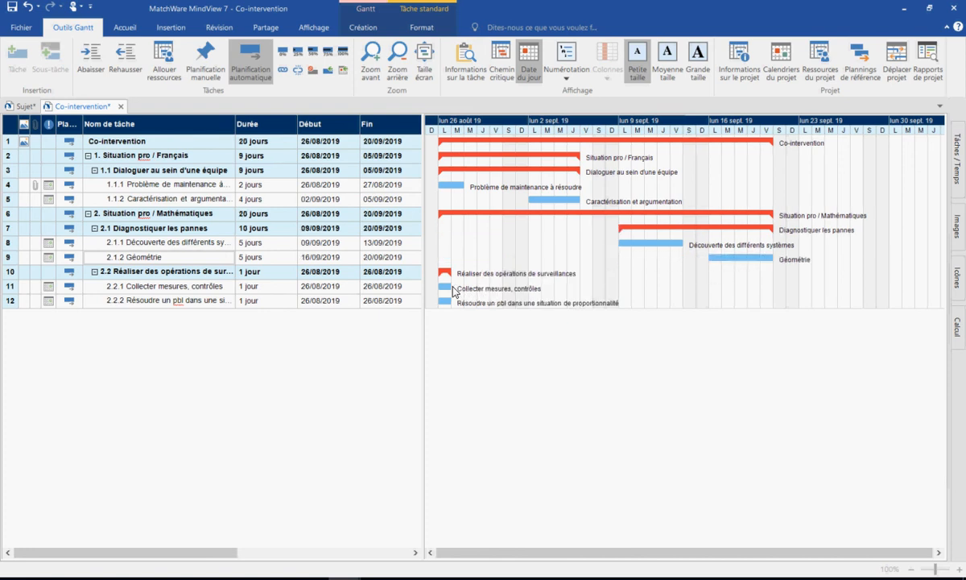
Schedule "Collecter mesures, contrôles" from 23/09 to 25/09/2019 and task 2.2.2 from 30/09 to 02/10/2019 on the Gantt chart.
left_click_drag(451, 289, 800, 299)
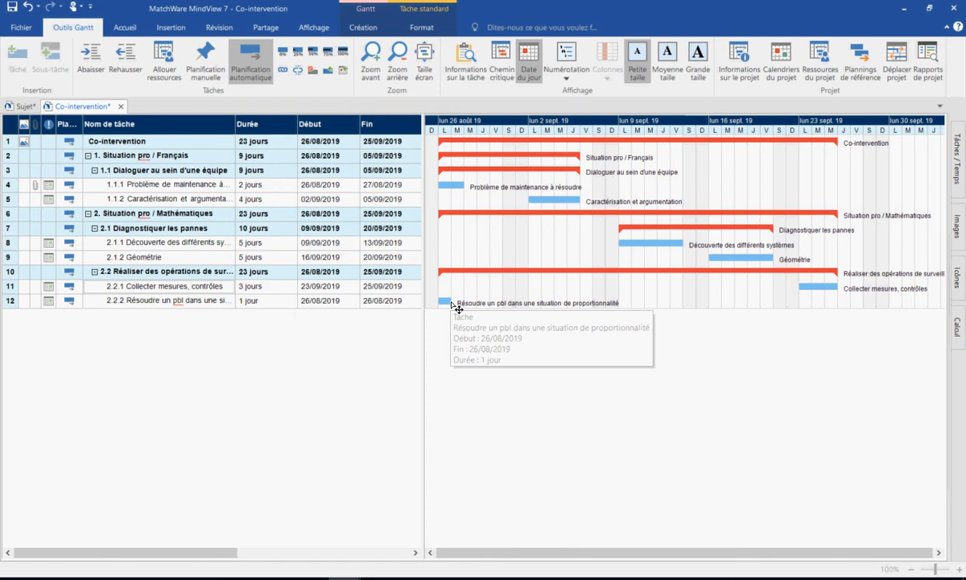
left_click_drag(452, 302, 910, 301)
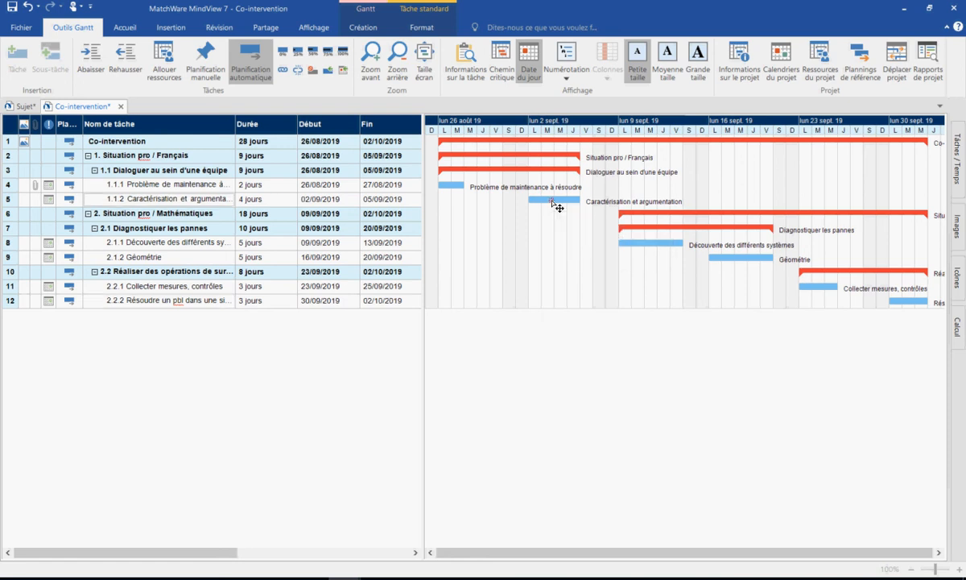
Link tasks 1.1.2, 2.1.1, 2.1.2, 2.2.1 and 2.2.2 in sequence, and move task 1.1.2 to start on 16/09/2019.
left_click_drag(552, 203, 908, 301)
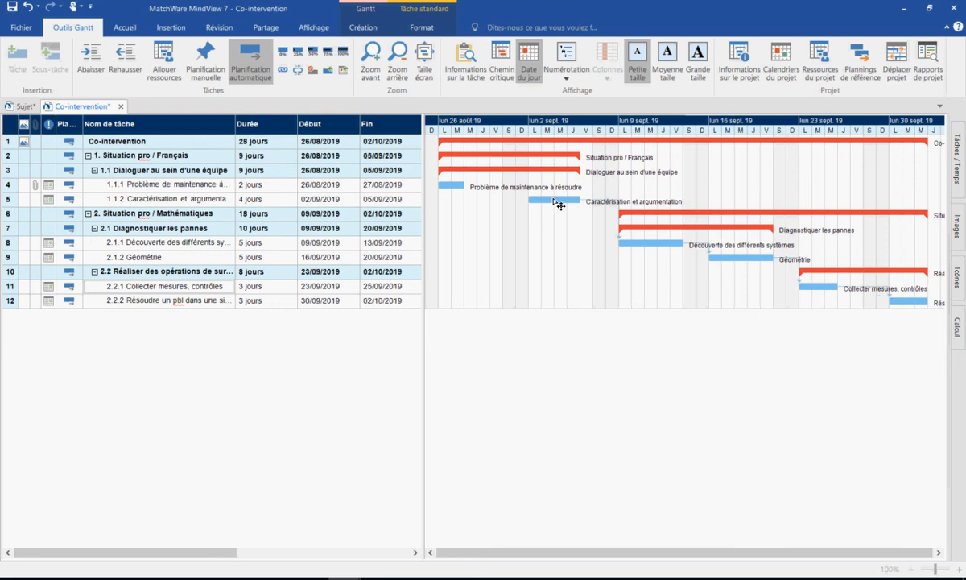
left_click_drag(557, 205, 741, 198)
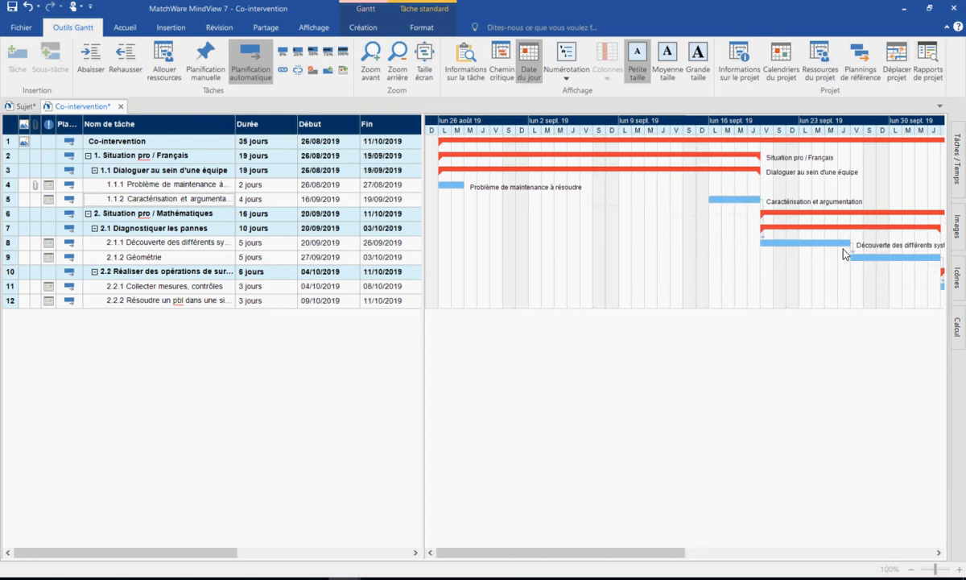
left_click_drag(658, 551, 744, 552)
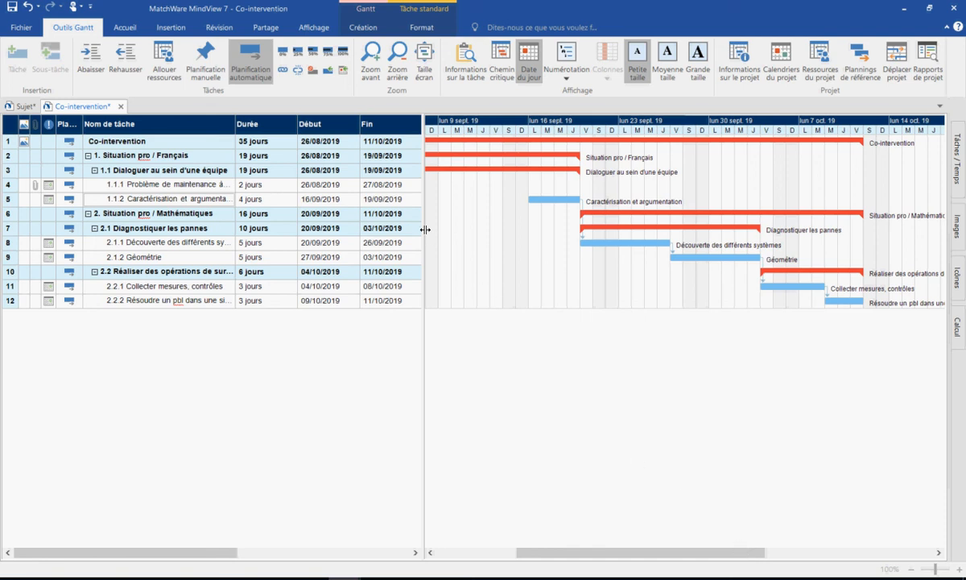
Widen the task table to show the resources, and enter one person's first name for task 1.1.1 and another's for task 1.1.2.
left_click_drag(421, 230, 684, 248)
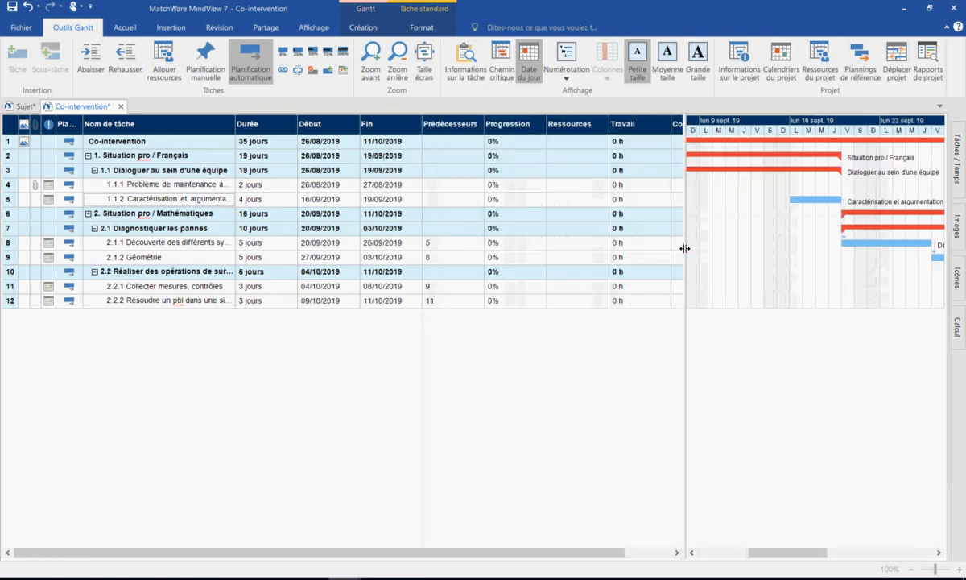
left_click(582, 190)
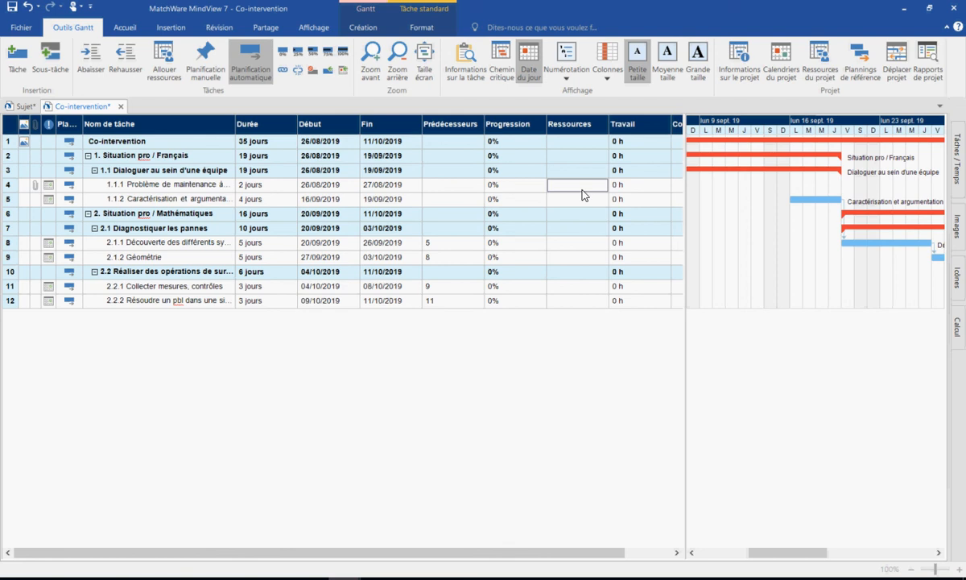
type("Thibault")
left_click(577, 203)
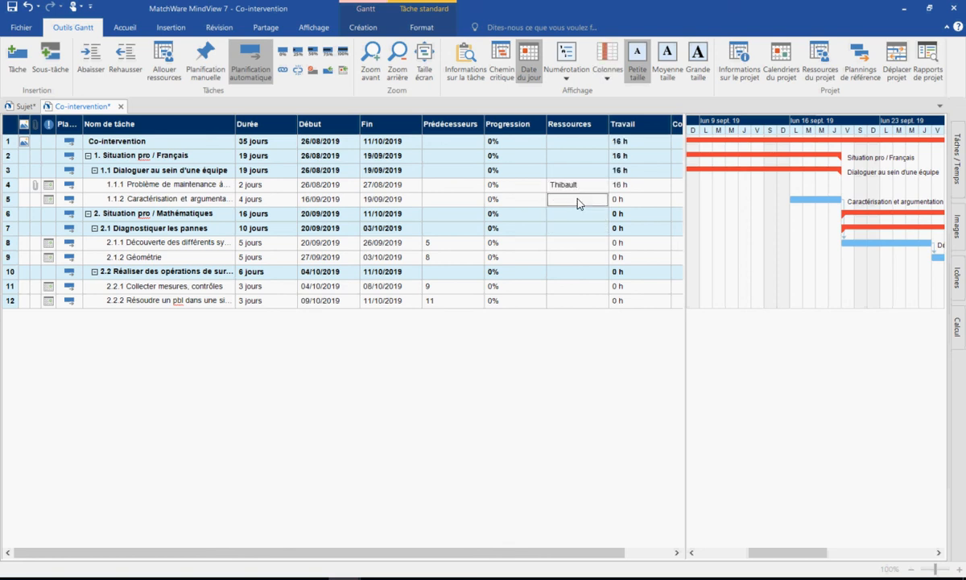
type("Loic")
key("Return")
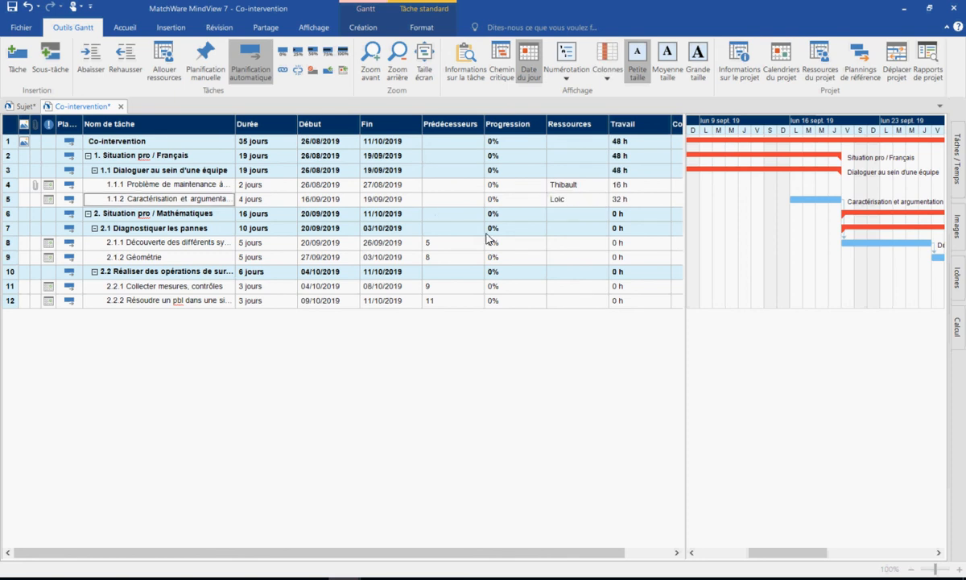
Assign a person by first name as resource to task 2.1.2 "Géométrie" and another person to task 2.2.2.
left_click(553, 256)
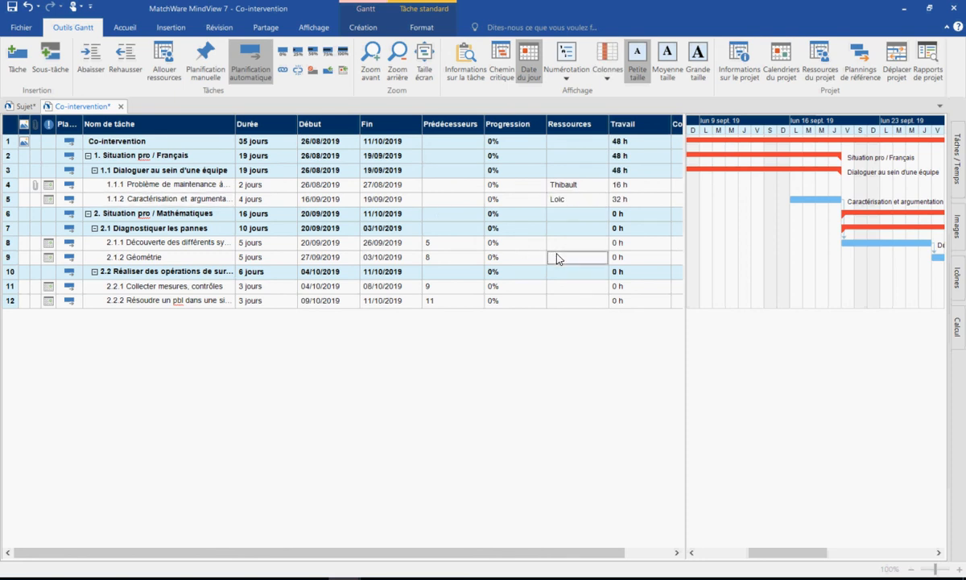
type("CAro")
left_click(588, 300)
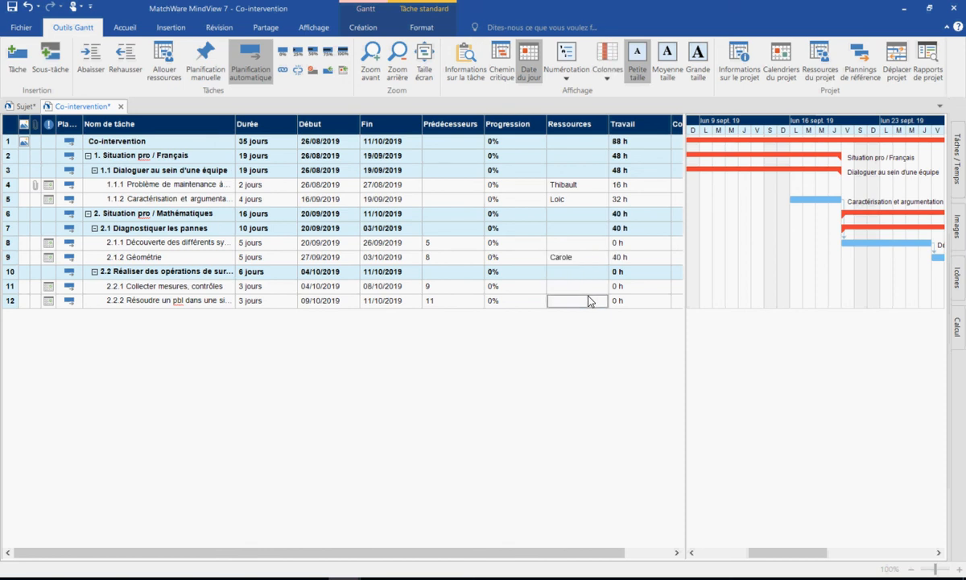
type("Lucie")
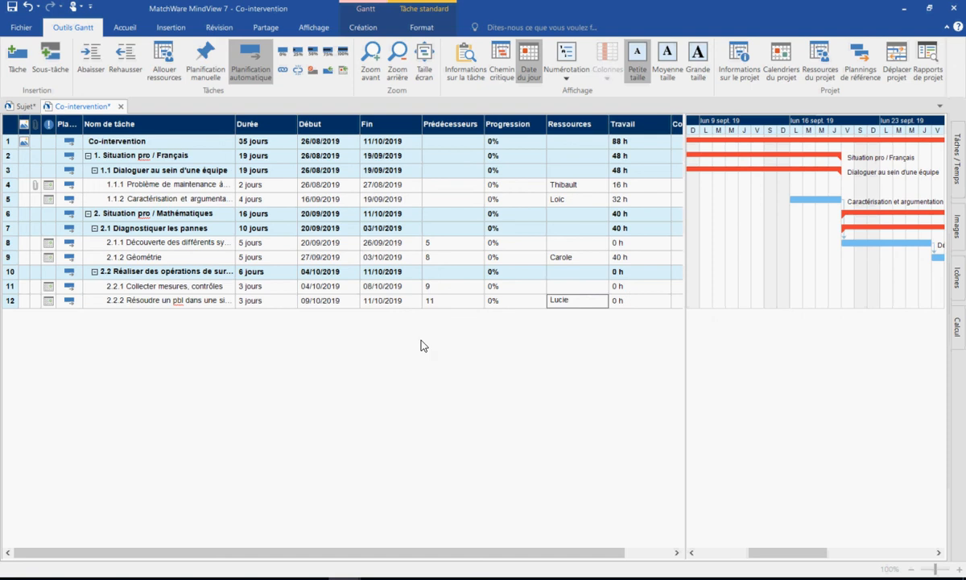
left_click(572, 289)
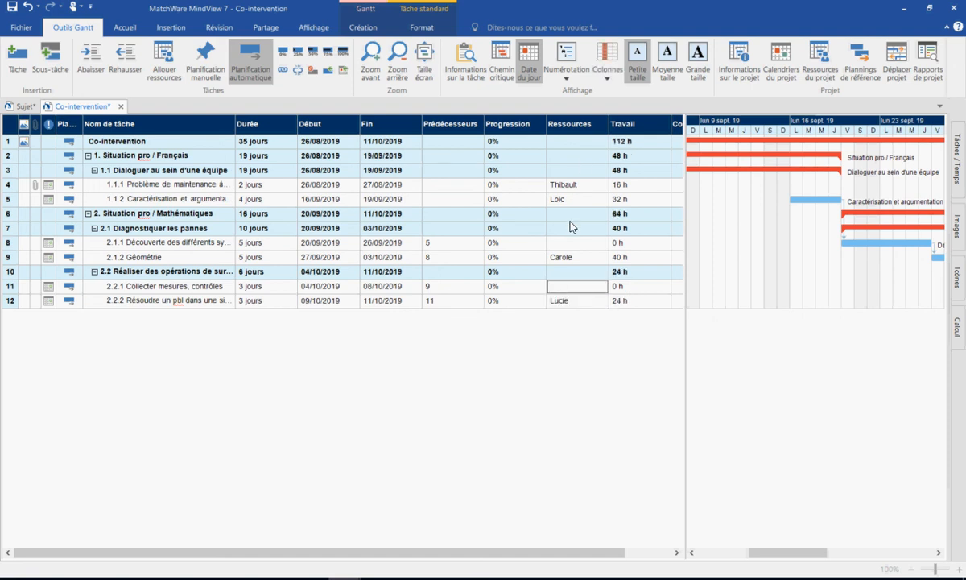
Assign two people to task 2.1.1 "Découverte des différents systèmes": the resource of task 1.1.1 and a new person, separated by a semicolon.
left_click(565, 244)
type("Thibaul")
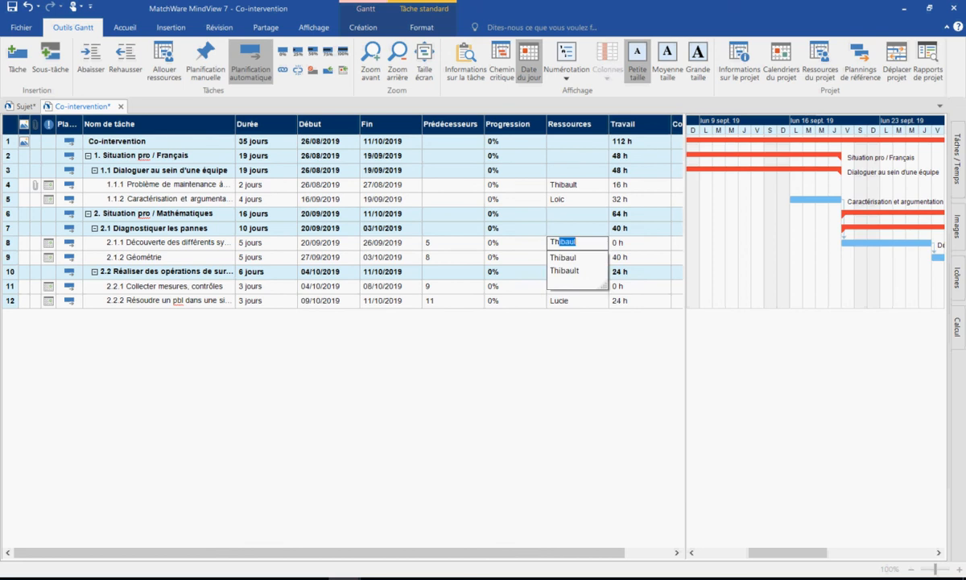
left_click(569, 278)
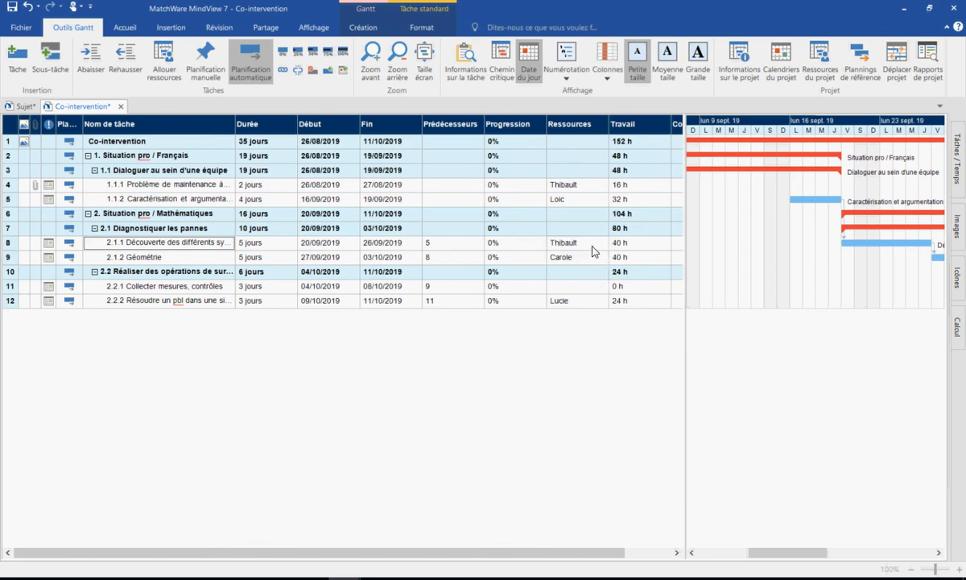
left_click(593, 247)
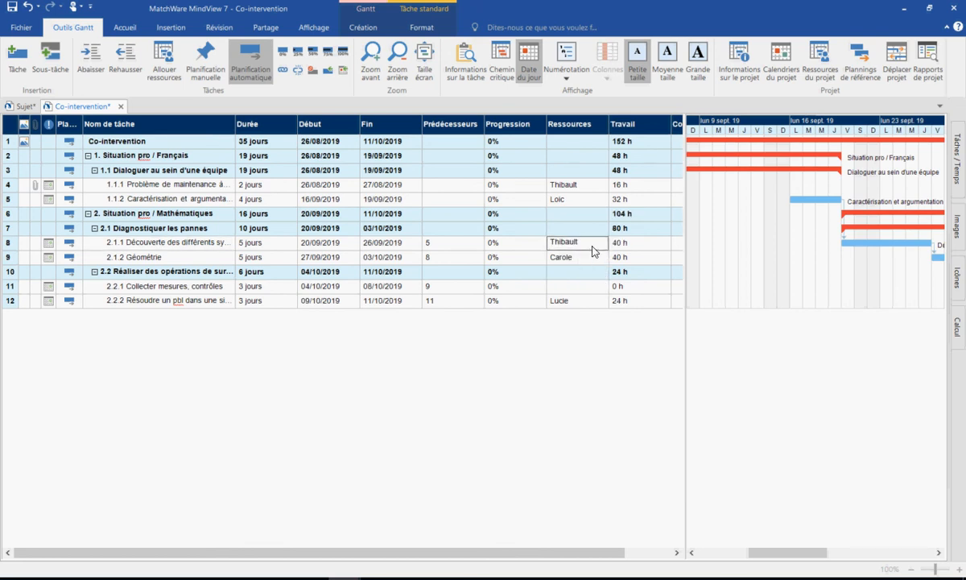
type("; Marc")
key("Return")
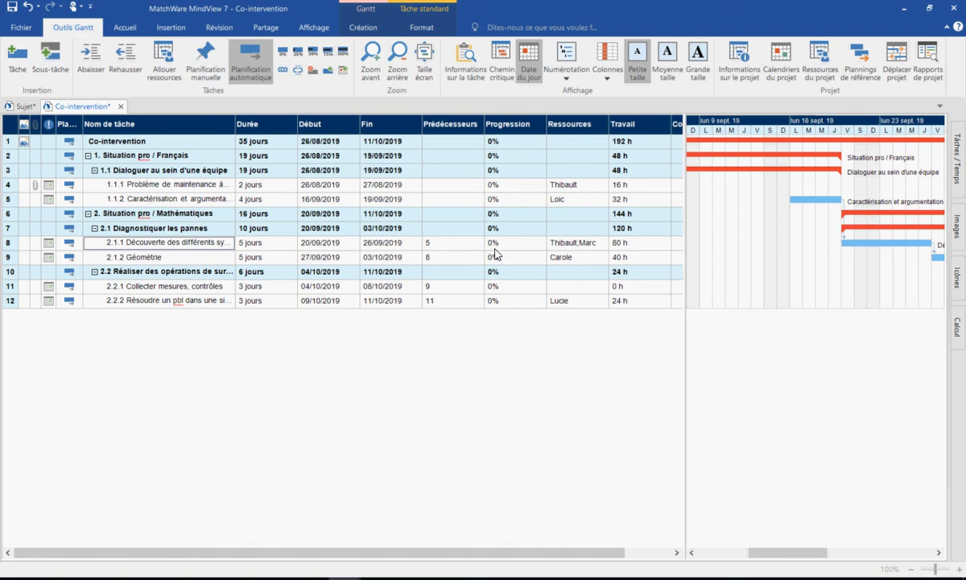
Set the progress of tasks 1.1.1 "Problème de maintenance à résoudre" and 1.1.2 "Caractérisation et argumentation" to 100%.
left_click(535, 191)
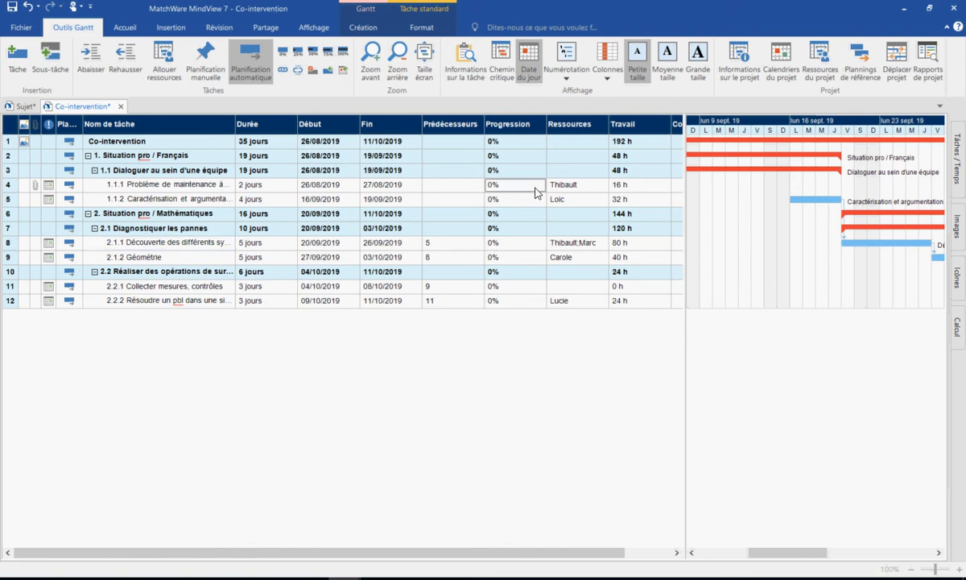
left_click(539, 187)
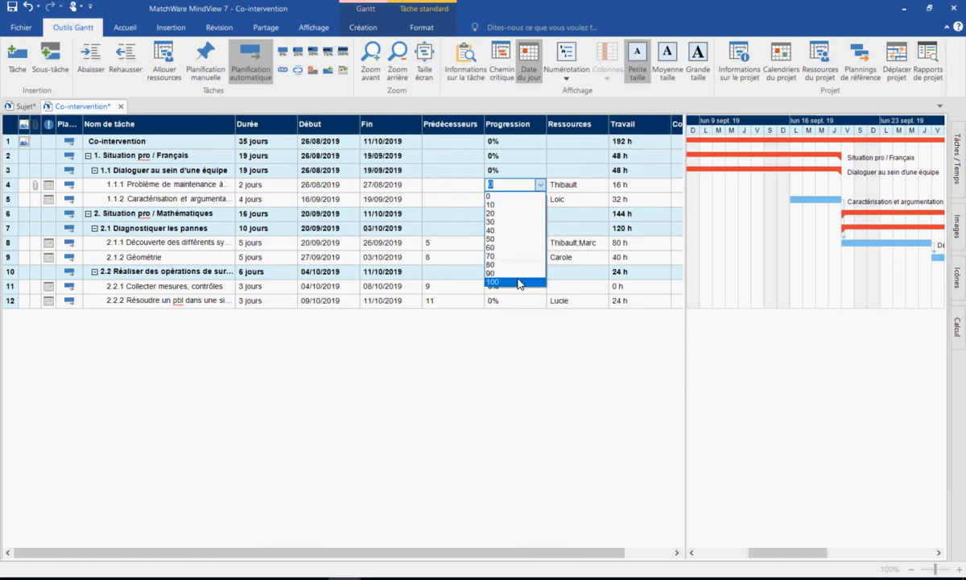
left_click(519, 282)
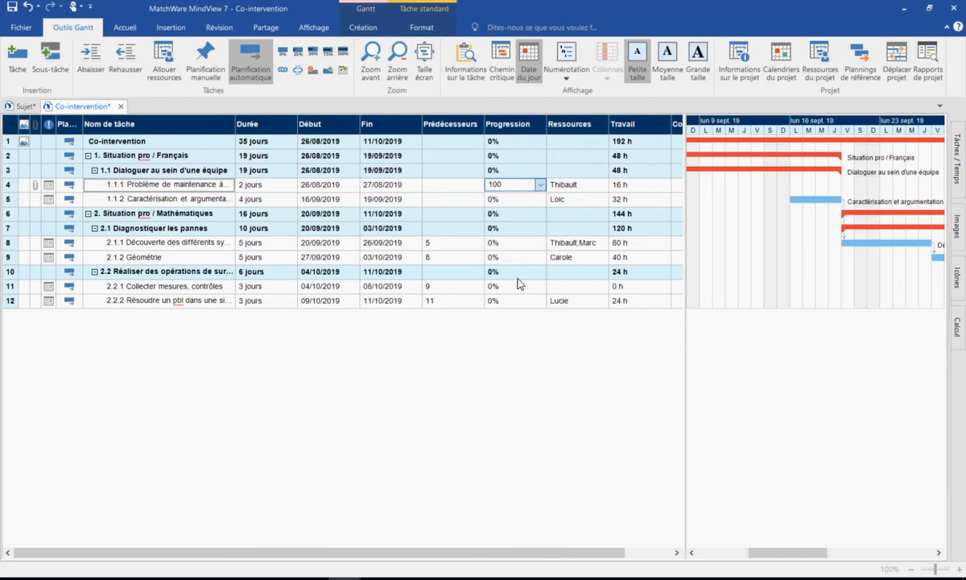
left_click(542, 200)
left_click(542, 200)
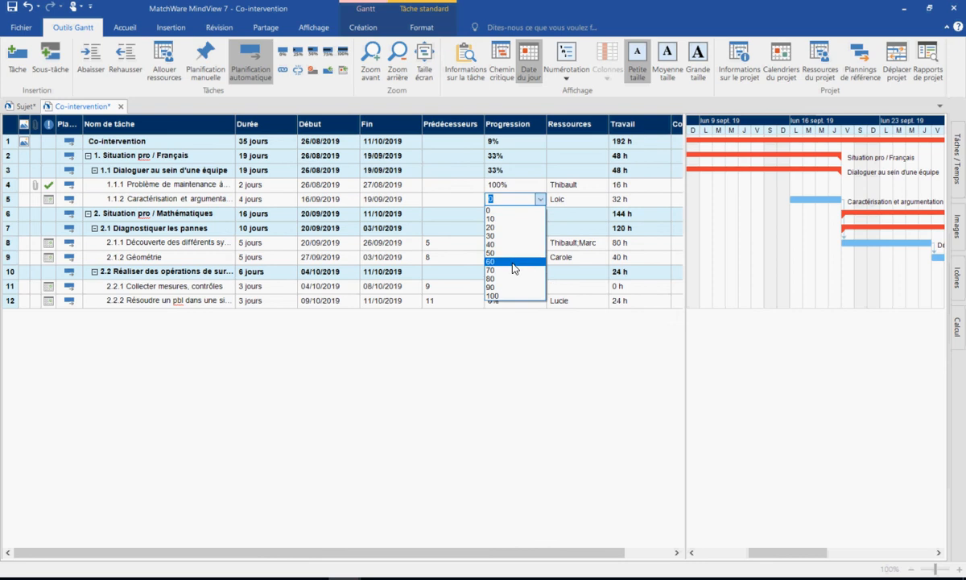
left_click(510, 296)
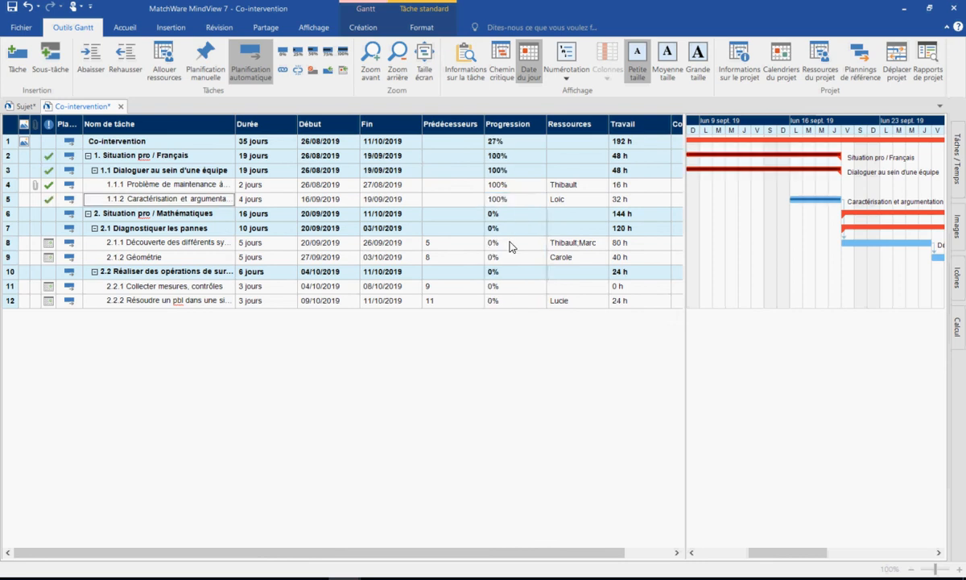
Set the progress of task 2.1.1 "Découverte des différents systèmes" to 50%.
left_click(510, 251)
left_click(510, 246)
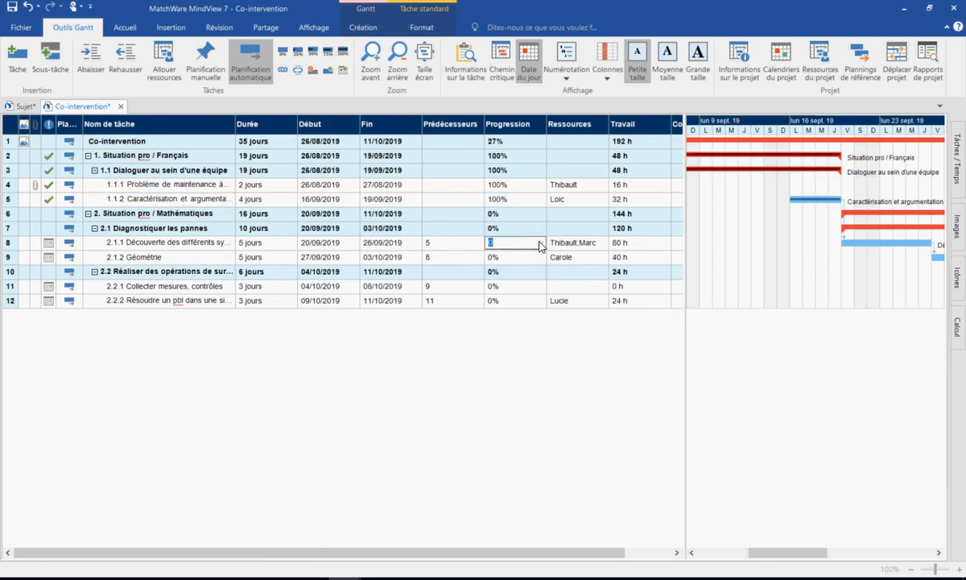
left_click(511, 296)
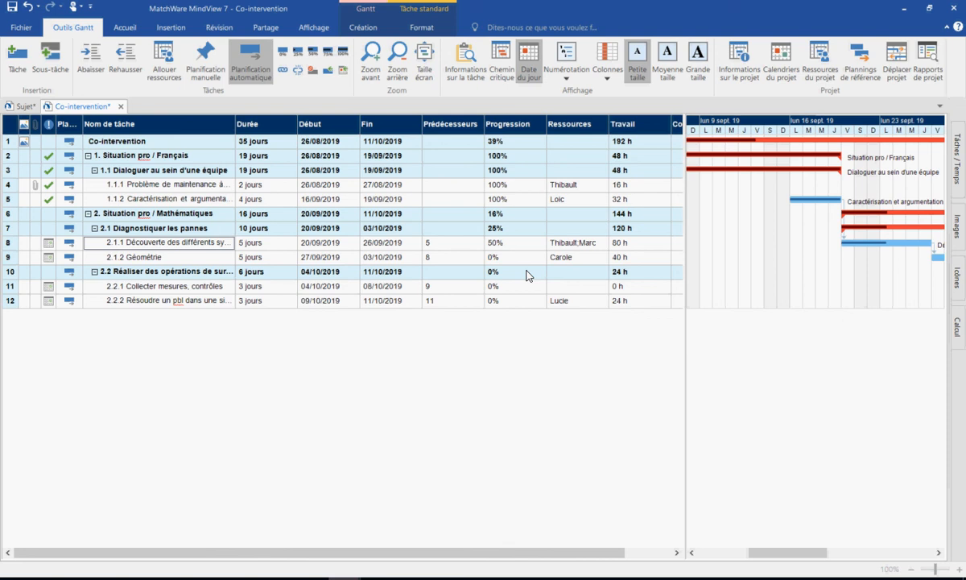
Switch the "Co-intervention" document from the Gantt view back to the map view.
left_click(125, 28)
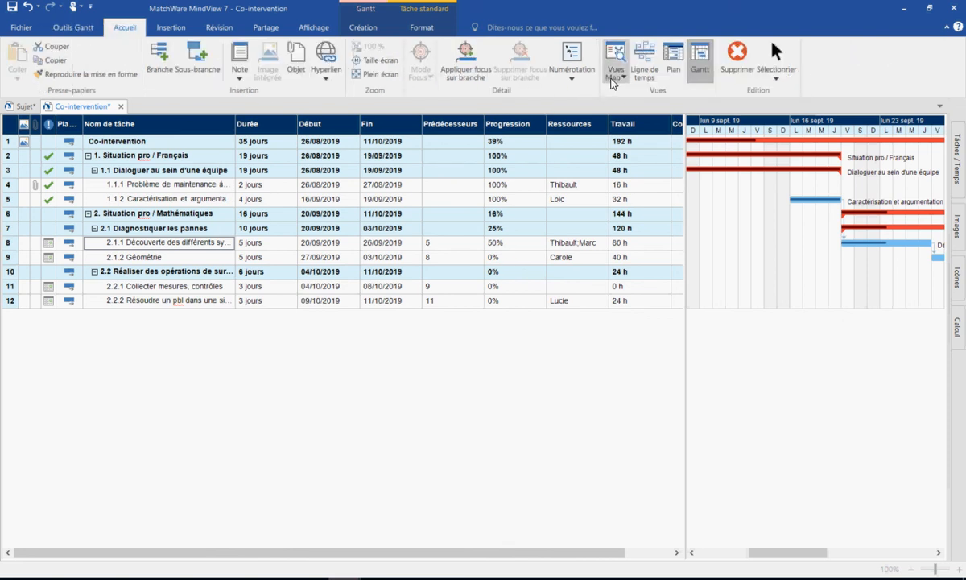
left_click(616, 68)
left_click(629, 93)
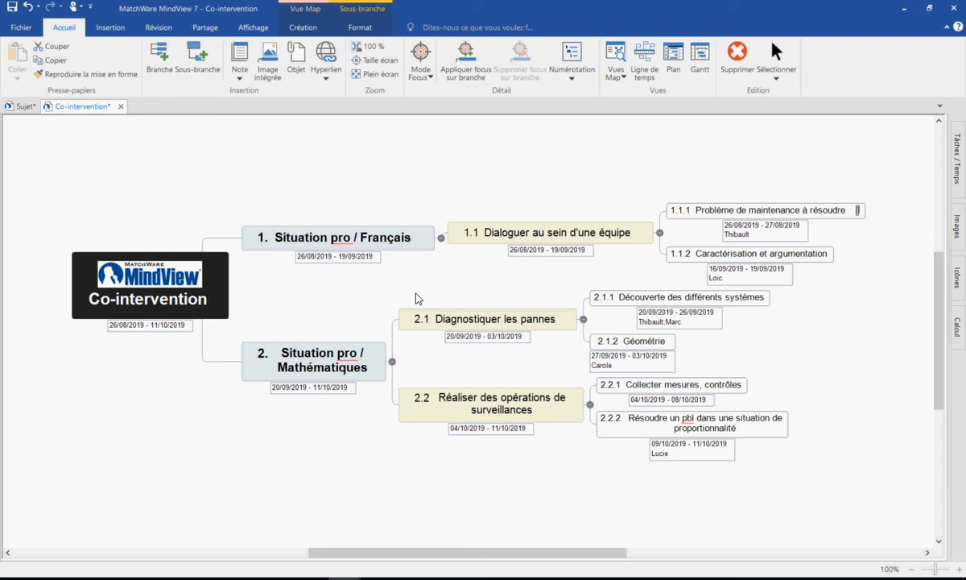
Review which task data the map branches display, keeping the start/end dates and resources shown.
left_click(260, 28)
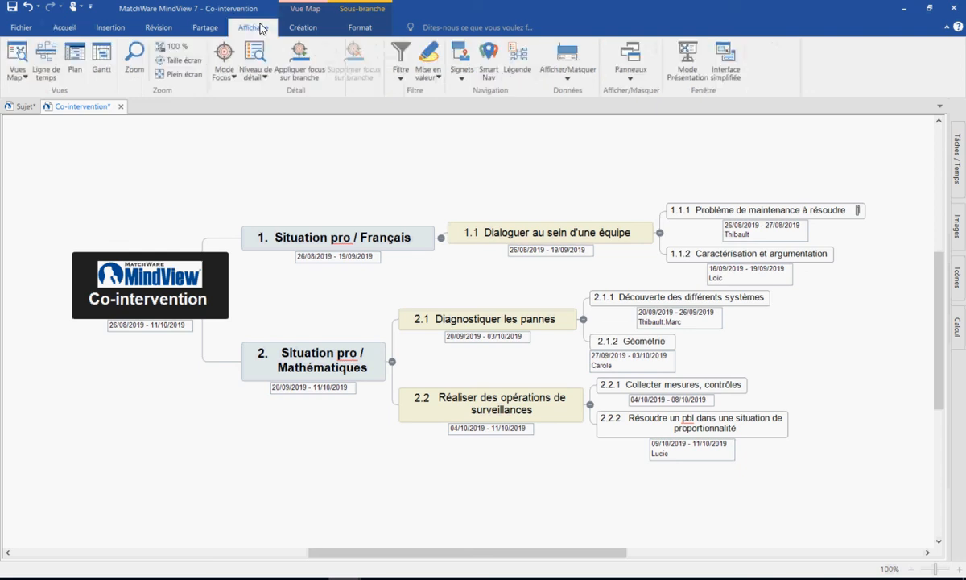
left_click(566, 77)
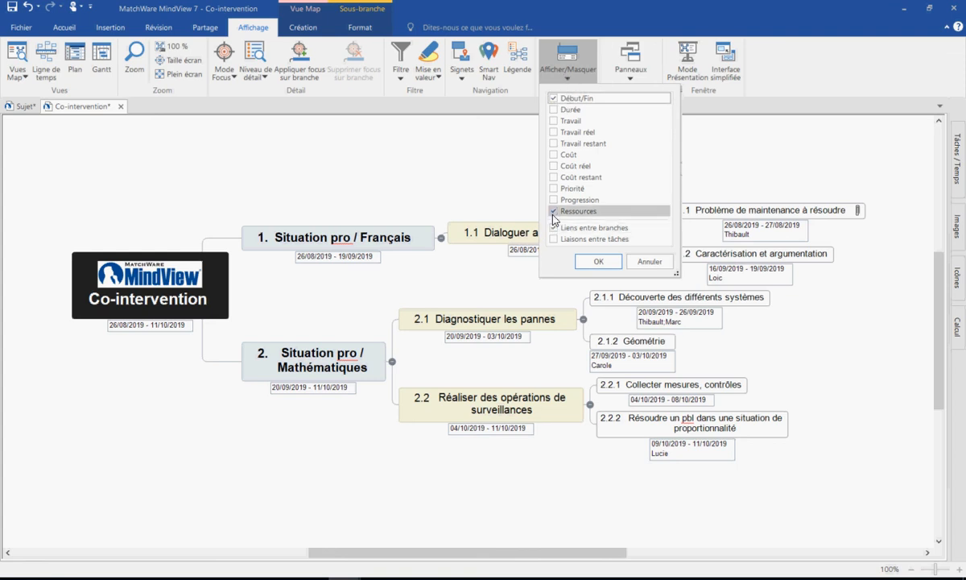
left_click(598, 262)
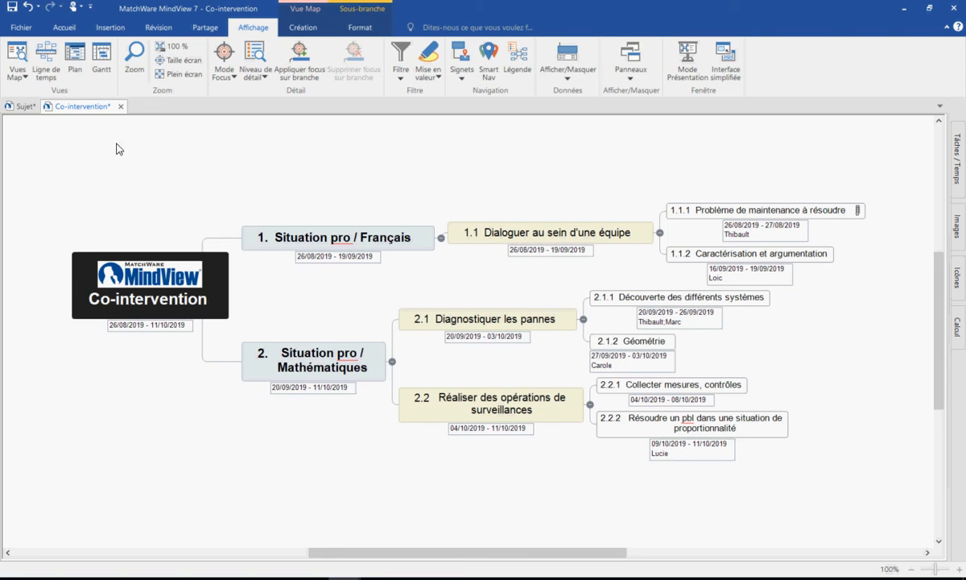
Export the mind map to Microsoft Word with the customised export, using the "Bleu" template.
left_click(27, 34)
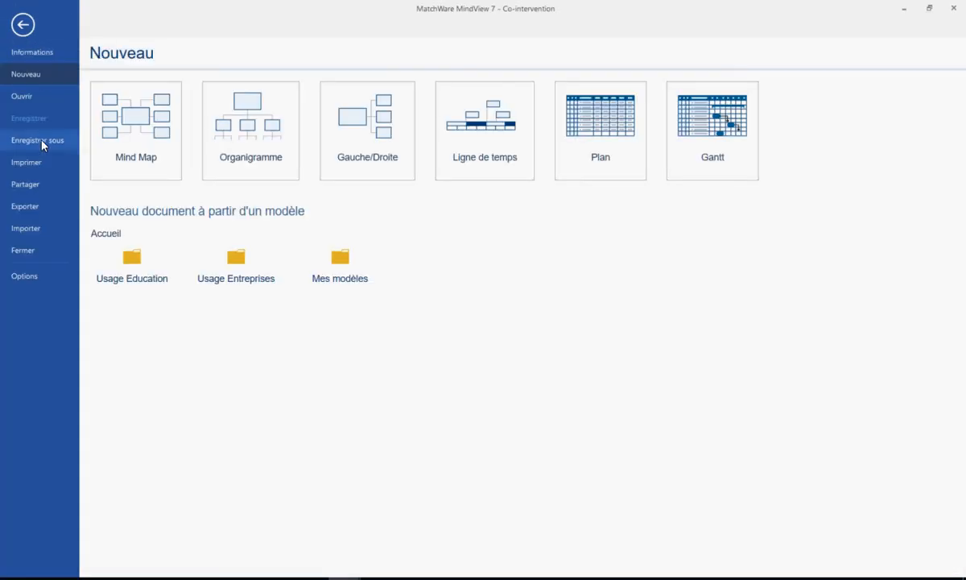
left_click(41, 206)
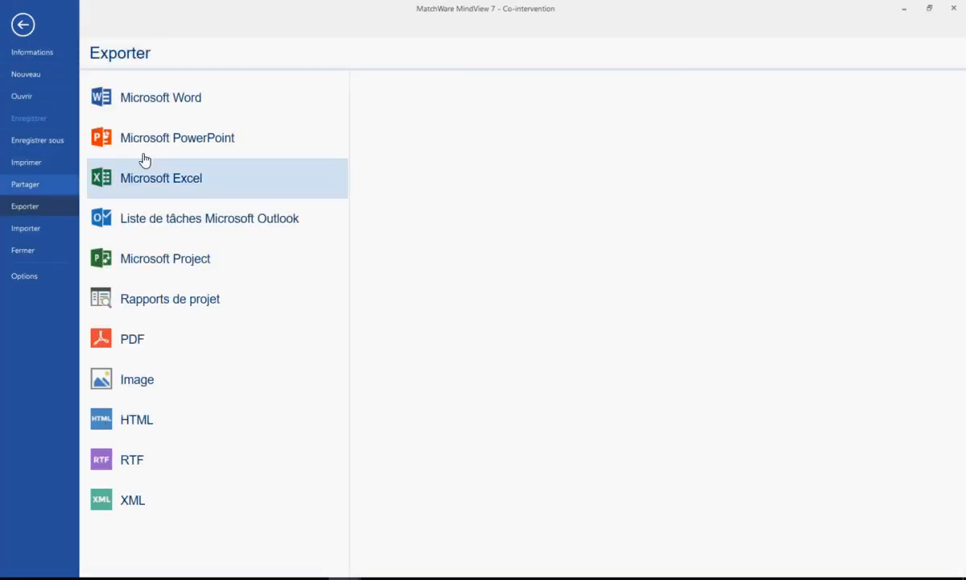
left_click(194, 107)
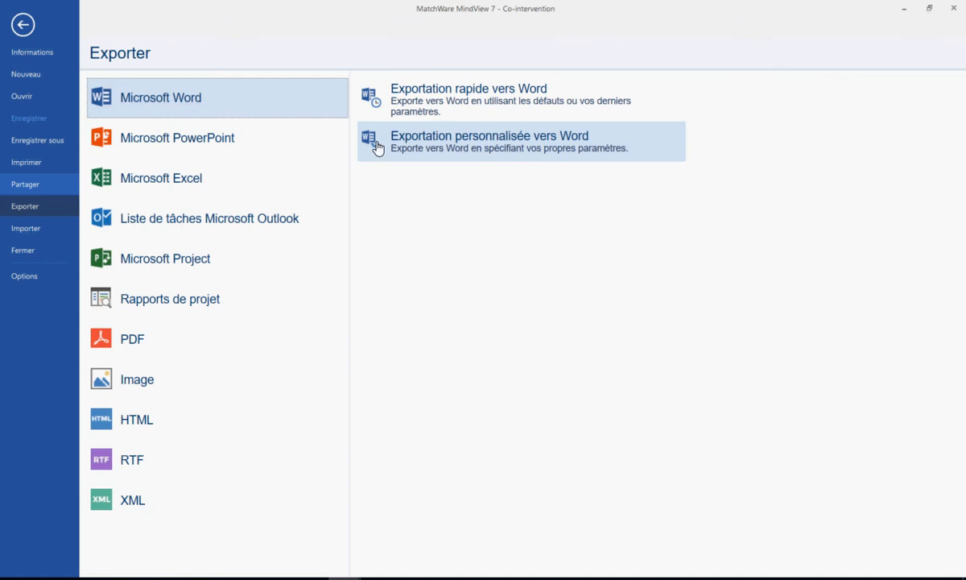
left_click(486, 151)
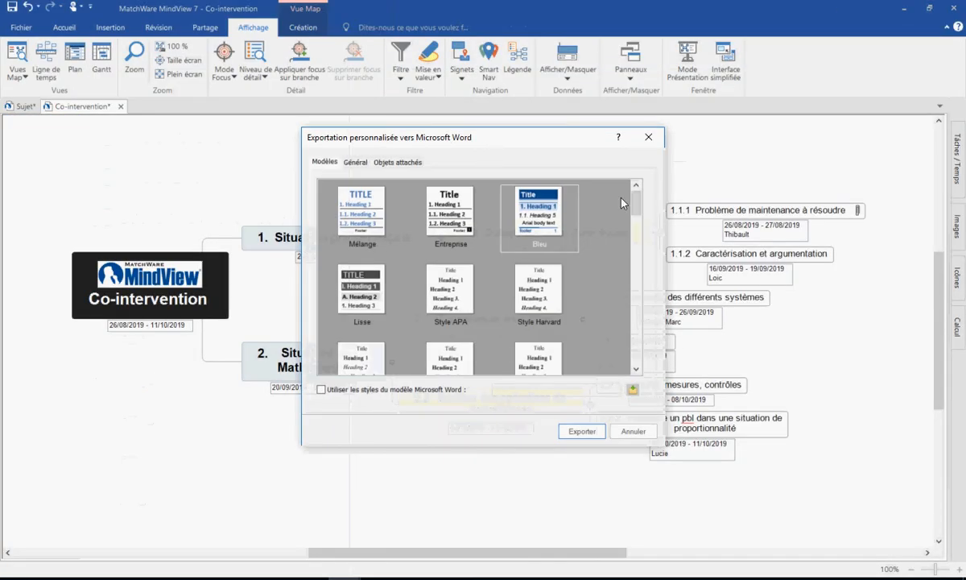
mouse_move(637, 206)
left_mouse_down()
mouse_move(633, 339)
mouse_move(627, 198)
left_mouse_up()
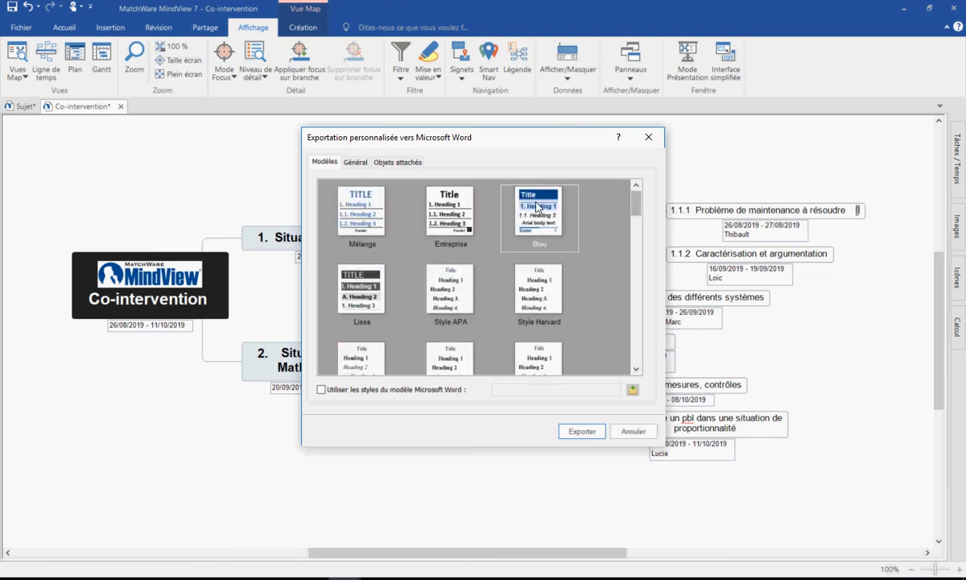
left_click(579, 430)
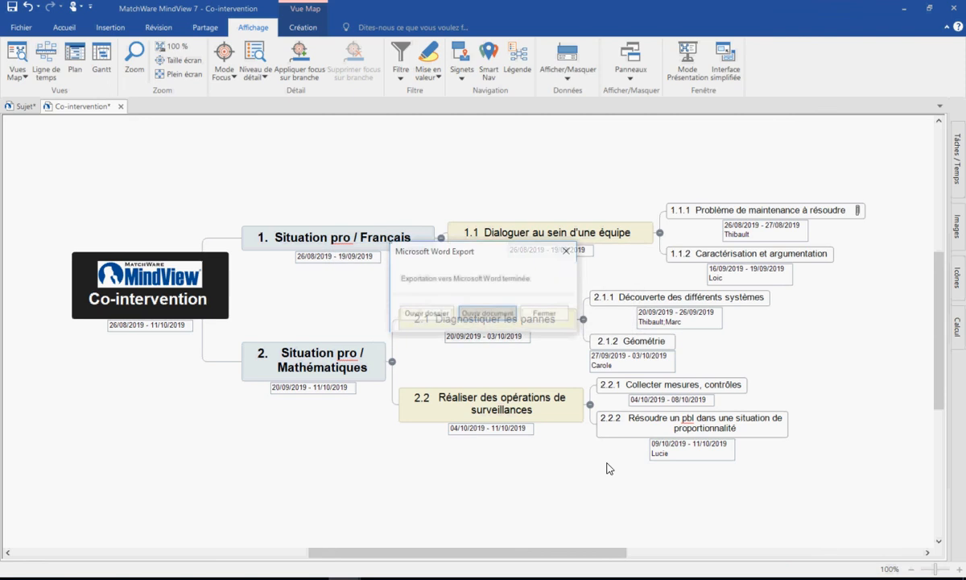
Open the exported document in Word and accept updating its fields.
left_click(492, 313)
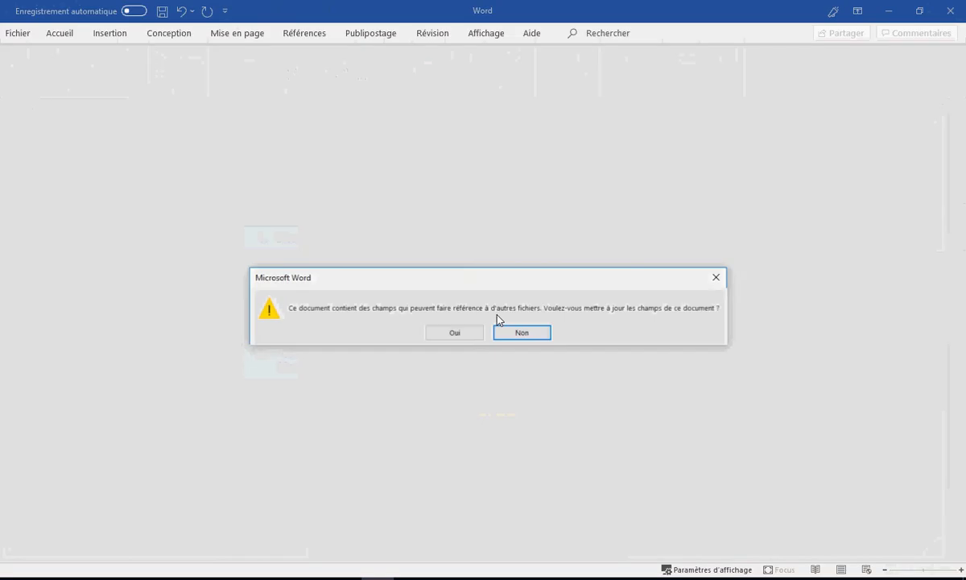
left_click(453, 333)
left_click(423, 291)
left_click(477, 312)
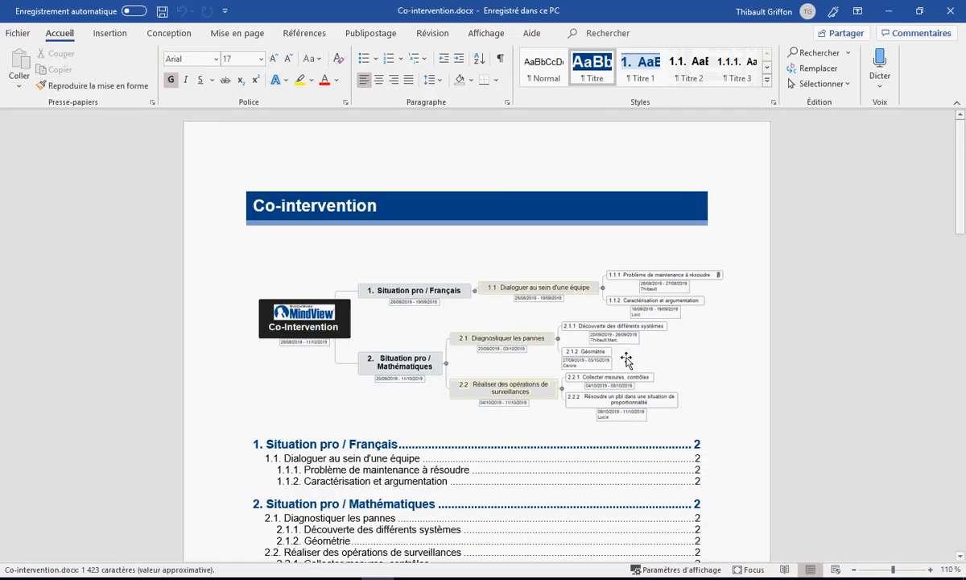
Examine the exported document's map image, table of contents and numbered sections in Word, and return to the map in MindView.
scroll(729, 390, "down", 1)
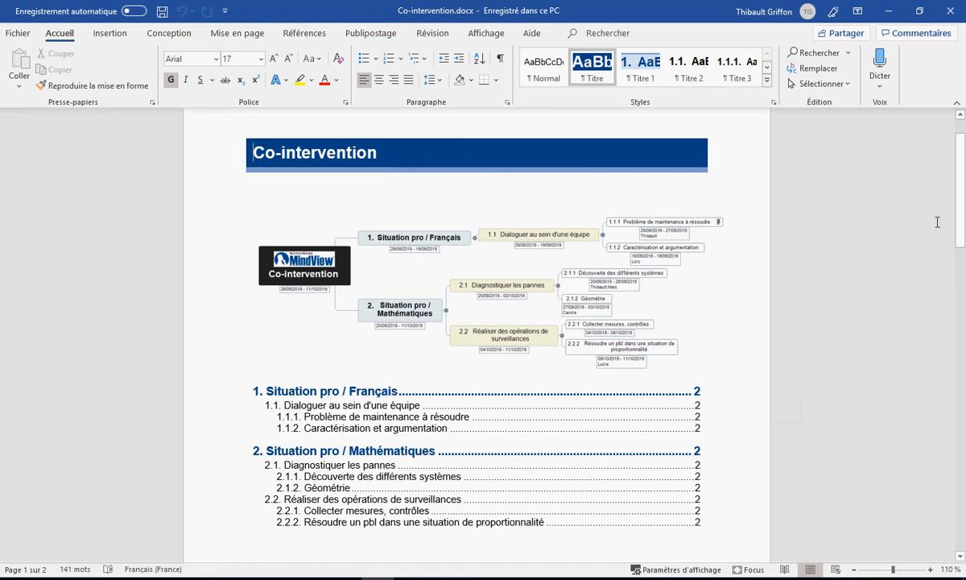
left_click_drag(960, 215, 964, 426)
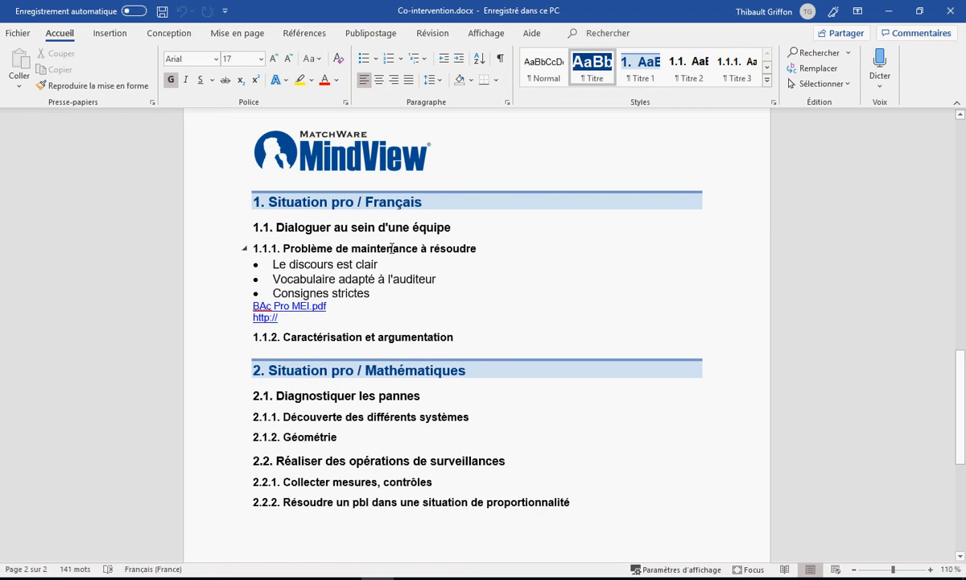
left_click(283, 318)
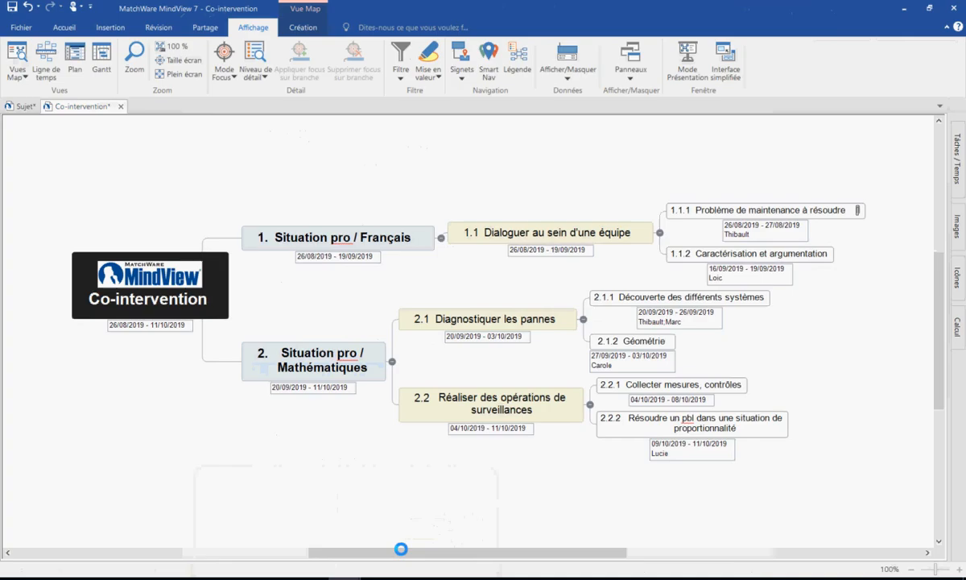
left_click(387, 504)
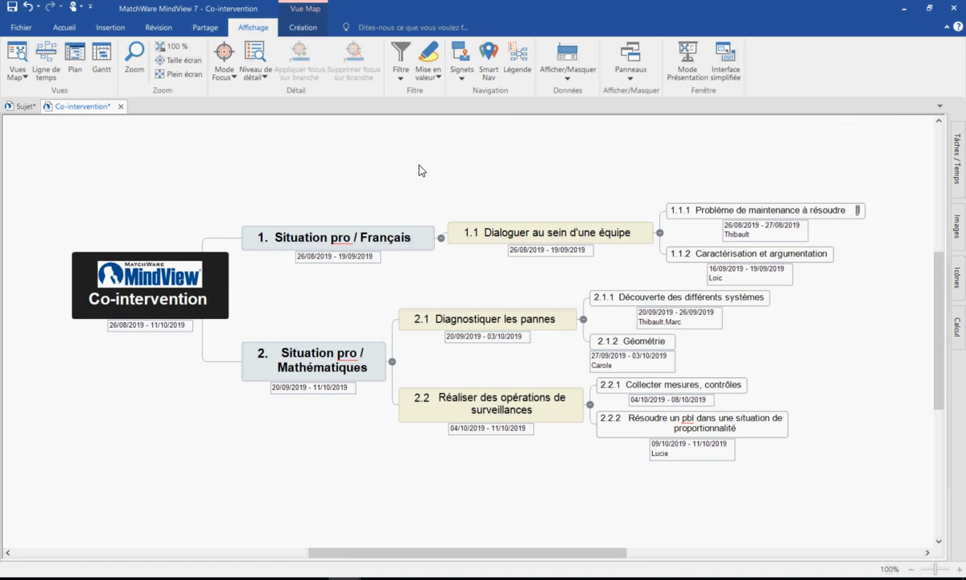